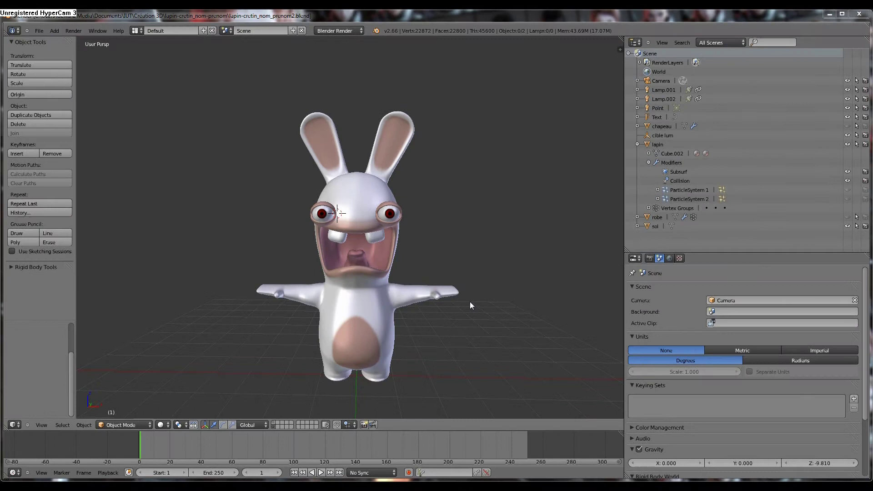
# Orbit around the rabbit model, then switch to an empty scene layer.
pyautogui.moveTo(467, 301)
pyautogui.mouseDown(button='middle')
pyautogui.moveTo(433, 297)
pyautogui.moveTo(494, 307)
pyautogui.moveTo(469, 315)
pyautogui.mouseUp(button='middle')
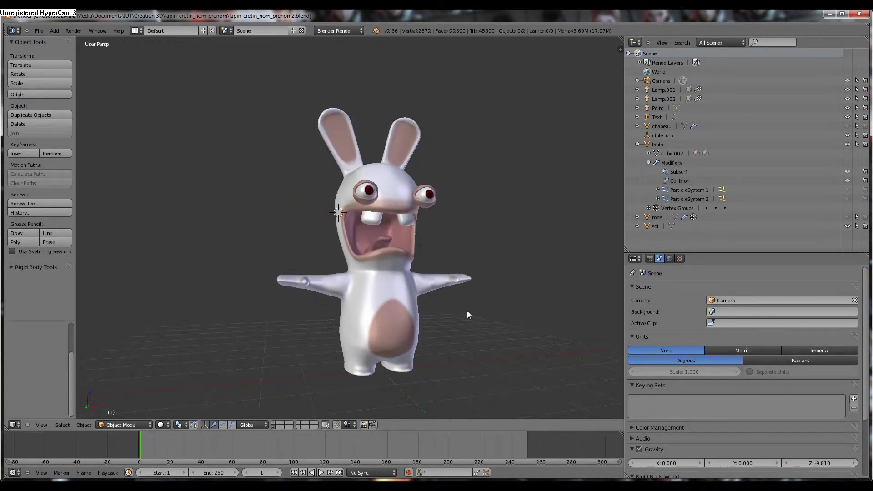
pyautogui.click(299, 425)
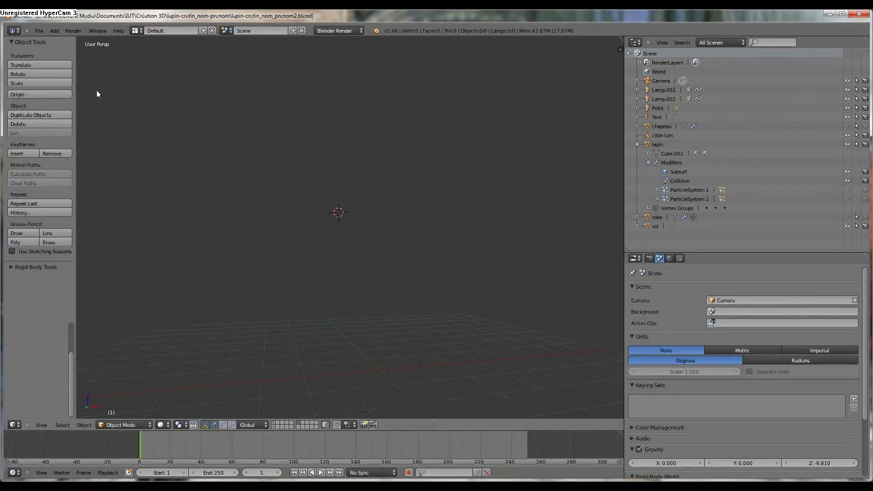
# Add a cylinder snapped to the world origin and enter Edit Mode on it.
pyautogui.hotkey('shift', 'a')
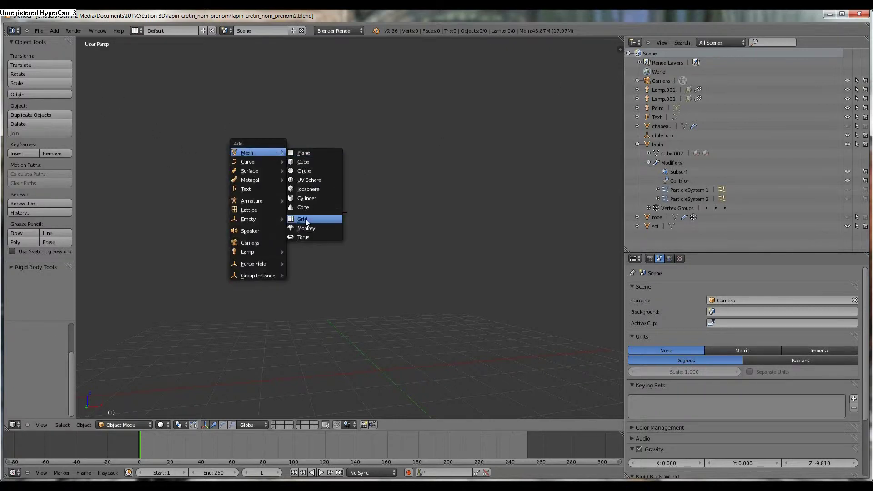
pyautogui.click(306, 198)
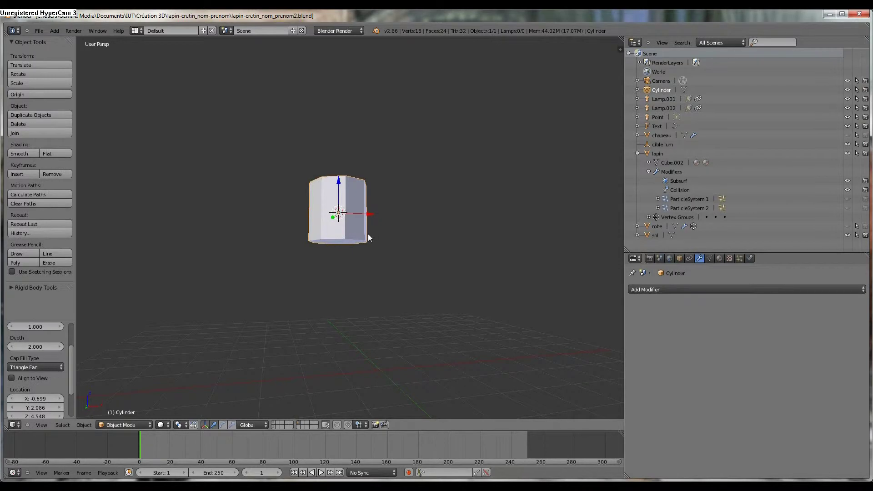
pyautogui.hotkey('alt', 'g')
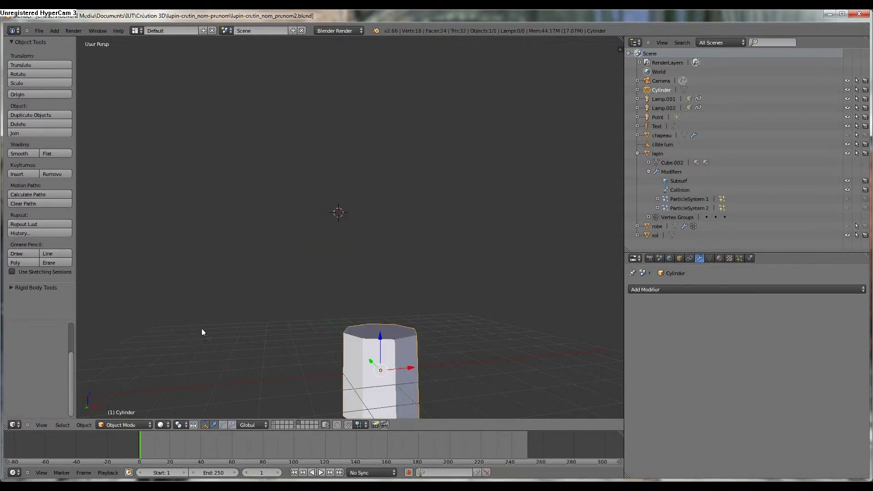
pyautogui.press('Tab')
pyautogui.moveTo(360, 364); pyautogui.dragTo(397, 360, button='middle')
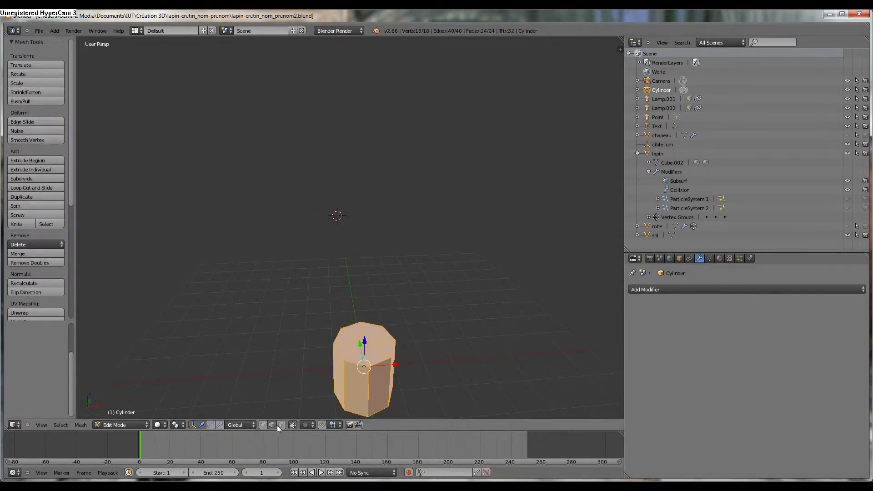
# Merge the top cap's triangles into four-sided faces with Alt+J.
pyautogui.rightClick(344, 339)
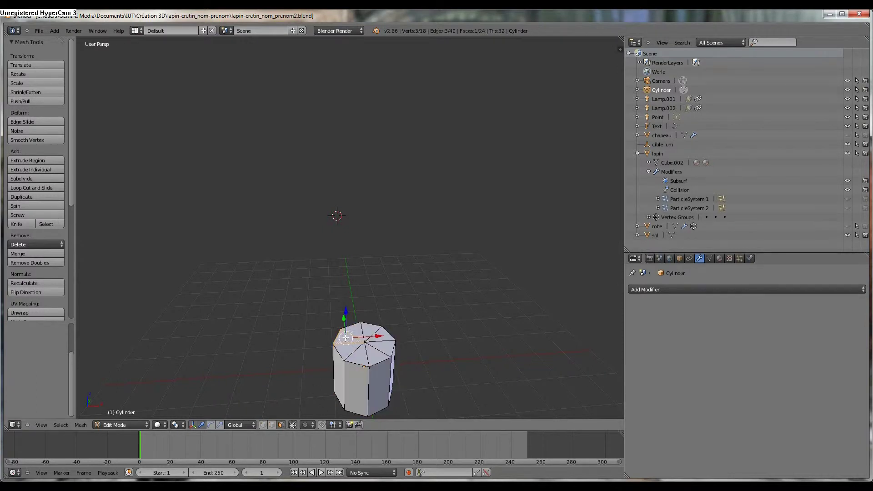
pyautogui.keyDown('shift'); pyautogui.rightClick(375, 336); pyautogui.keyUp('shift')
pyautogui.hotkey('alt', 'j')
pyautogui.rightClick(385, 346)
pyautogui.keyDown('shift'); pyautogui.rightClick(368, 360); pyautogui.keyUp('shift')
pyautogui.hotkey('alt', 'j')
pyautogui.keyDown('shift'); pyautogui.rightClick(347, 347); pyautogui.keyUp('shift')
pyautogui.hotkey('alt', 'j')
# Merge the bottom cap's triangles into four-sided faces.
pyautogui.moveTo(355, 348); pyautogui.dragTo(364, 284, button='middle')
pyautogui.rightClick(378, 273)
pyautogui.hotkey('alt', 'j')
pyautogui.rightClick(346, 309)
pyautogui.keyDown('shift'); pyautogui.rightClick(371, 323); pyautogui.keyUp('shift')
pyautogui.rightClick(394, 320)
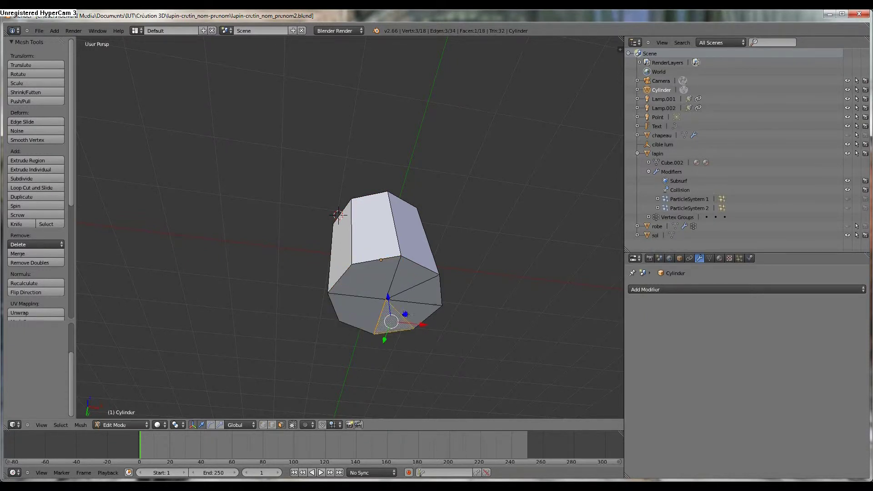
pyautogui.hotkey('alt', 'j')
pyautogui.keyDown('shift'); pyautogui.rightClick(404, 279); pyautogui.keyUp('shift')
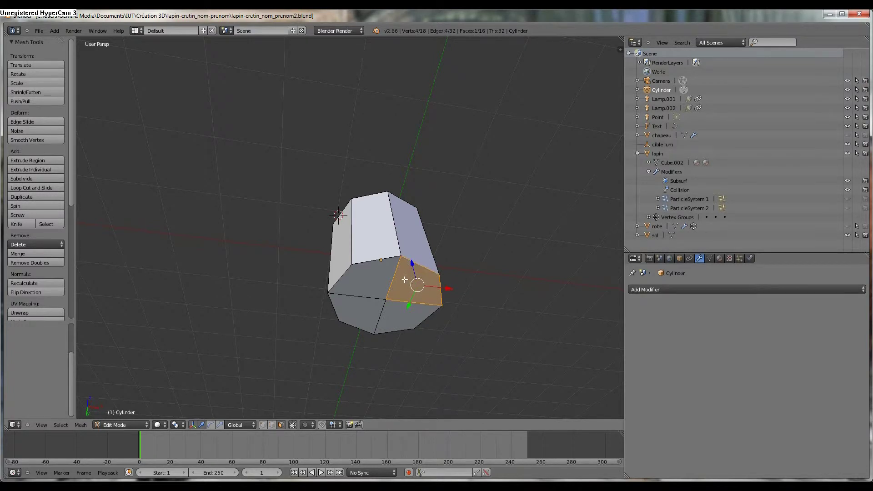
# Back in Object Mode, raise the cylinder 0.8 units along Z in front view.
pyautogui.press('Tab')
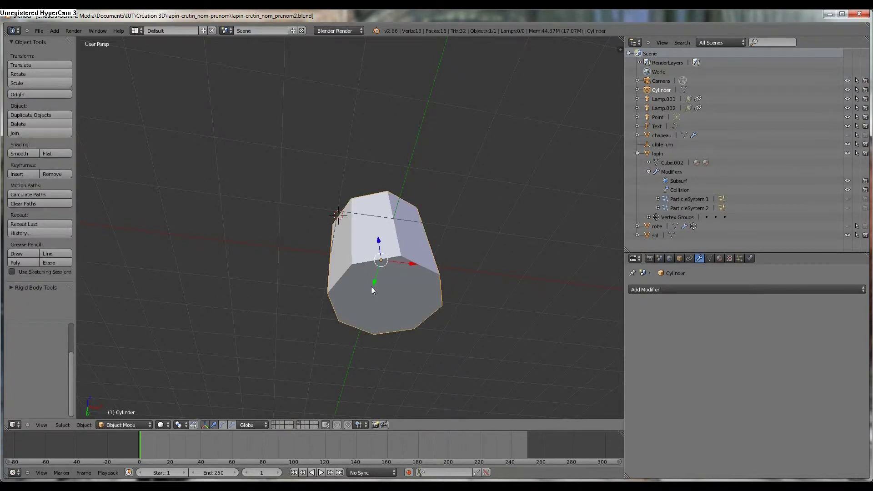
pyautogui.press('KP_1')
pyautogui.moveTo(359, 329); pyautogui.dragTo(361, 296)
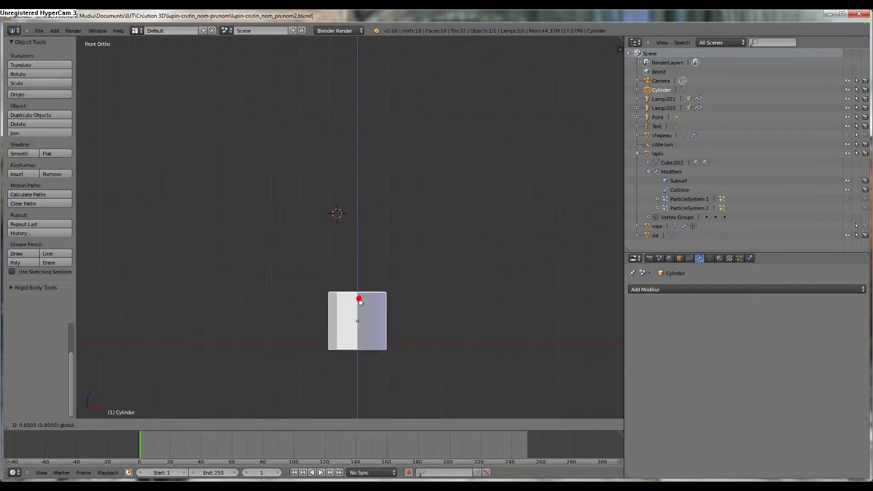
# Select the cylinder's top faces and pull them up into a tall column.
pyautogui.press('Tab')
pyautogui.moveTo(362, 297); pyautogui.dragTo(345, 338, button='middle')
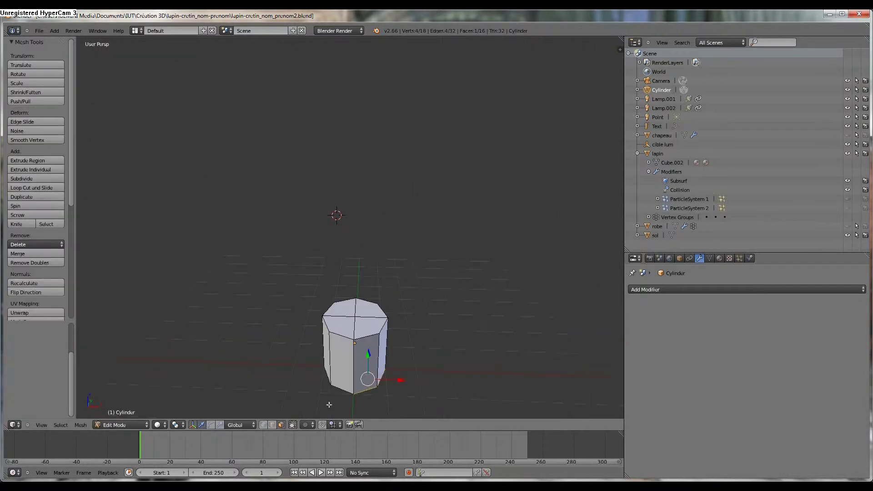
pyautogui.rightClick(343, 324)
pyautogui.keyDown('shift'); pyautogui.rightClick(371, 313); pyautogui.keyUp('shift')
pyautogui.moveTo(355, 291); pyautogui.dragTo(352, 108)
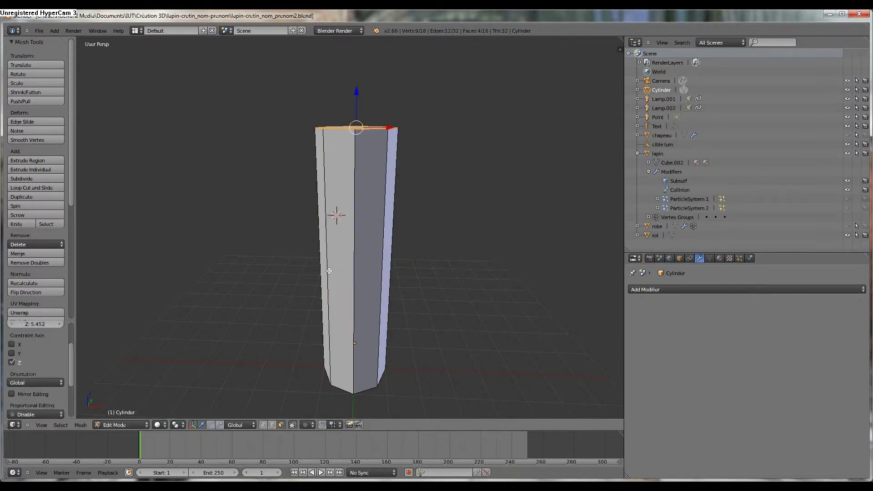
# Add four horizontal loop cuts along the column and leave Edit Mode.
pyautogui.hotkey('ctrl', 'r')
pyautogui.scroll(3, 330, 272)
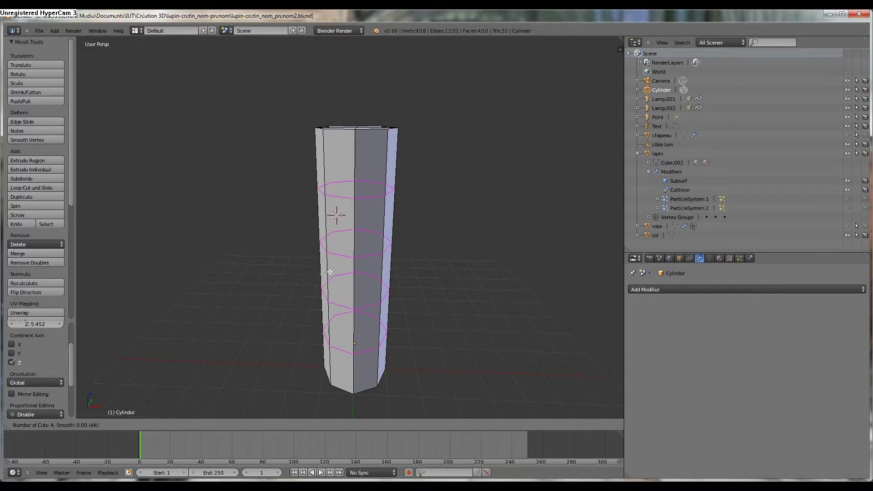
pyautogui.click(330, 271)
pyautogui.press('Tab')
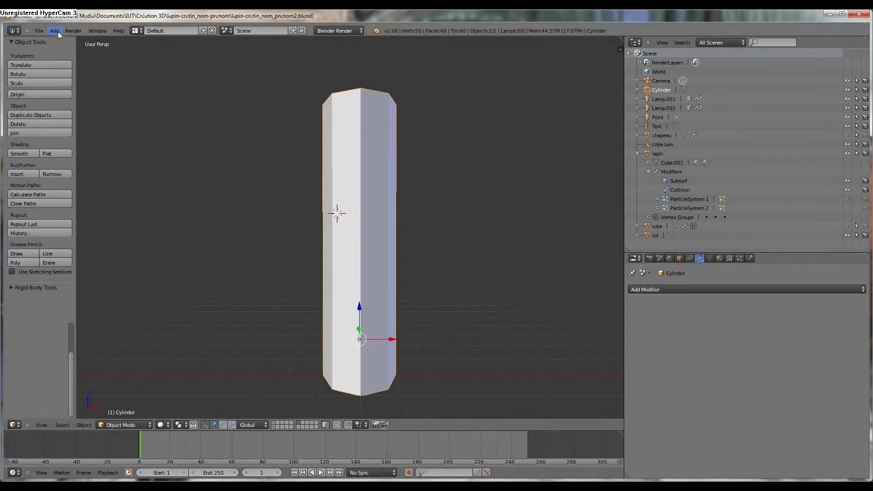
# Add a single-bone armature at the column base with X-Ray enabled, then select the cylinder.
pyautogui.press('KP_1')
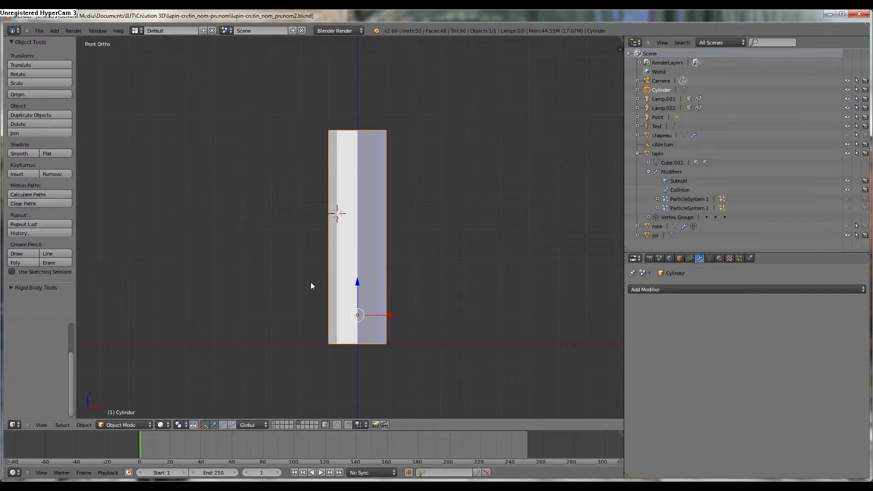
pyautogui.hotkey('shift', 'a')
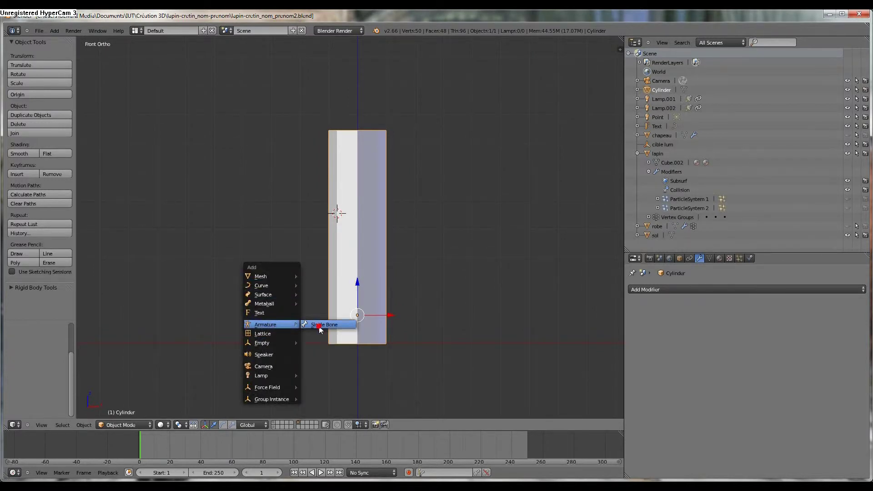
pyautogui.moveTo(265, 324)
pyautogui.click(321, 326)
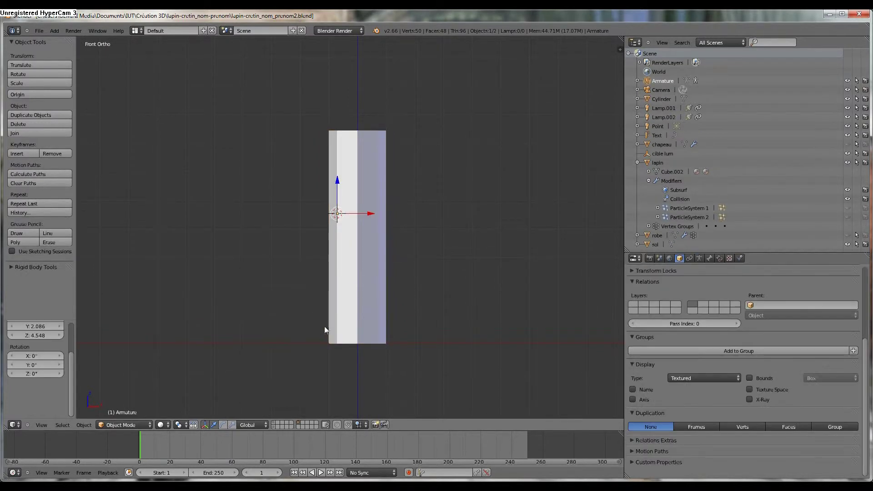
pyautogui.click(749, 399)
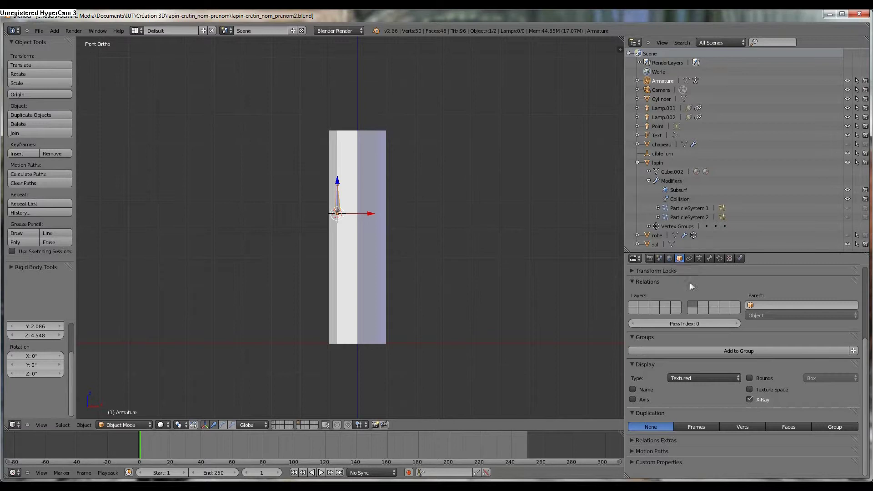
pyautogui.rightClick(367, 214)
pyautogui.scroll(2, 396, 275)
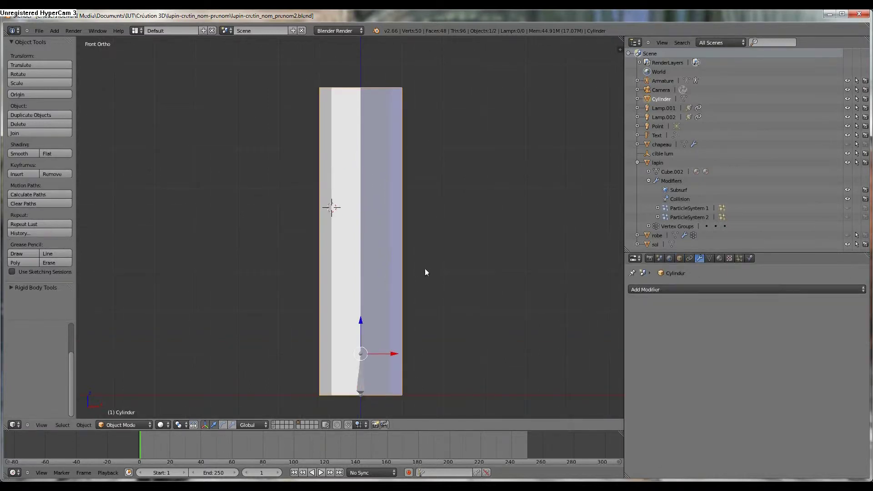
# Switch to wireframe display and enable Draw All Edges for the cylinder.
pyautogui.press('z')
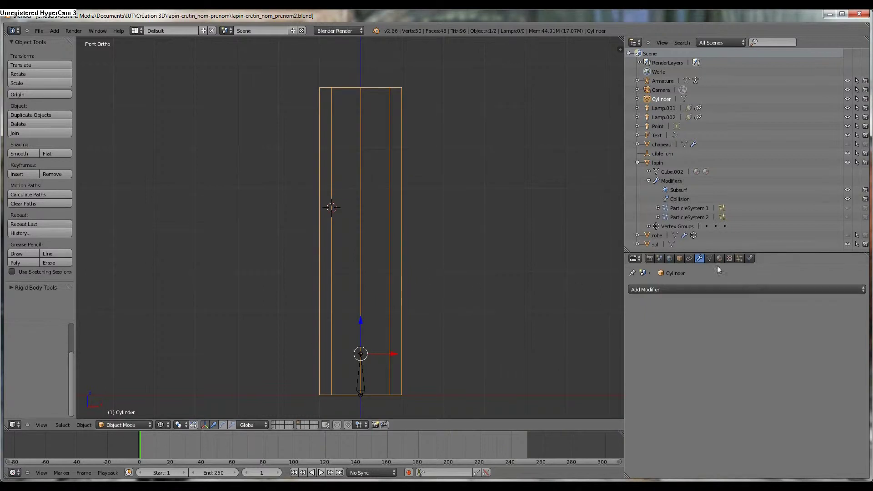
pyautogui.click(709, 258)
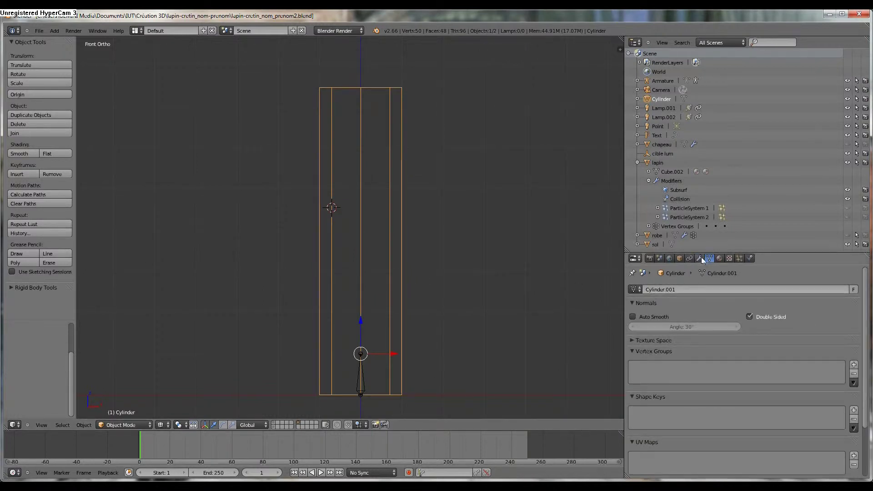
pyautogui.click(682, 258)
pyautogui.click(749, 418)
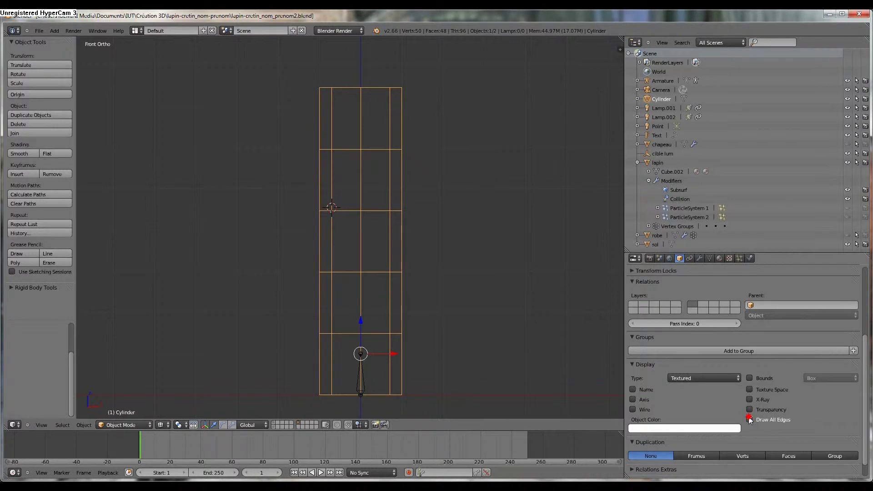
pyautogui.scroll(1, 378, 349)
pyautogui.keyDown('shift'); pyautogui.moveTo(455, 325); pyautogui.dragTo(464, 244, button='middle'); pyautogui.keyUp('shift')
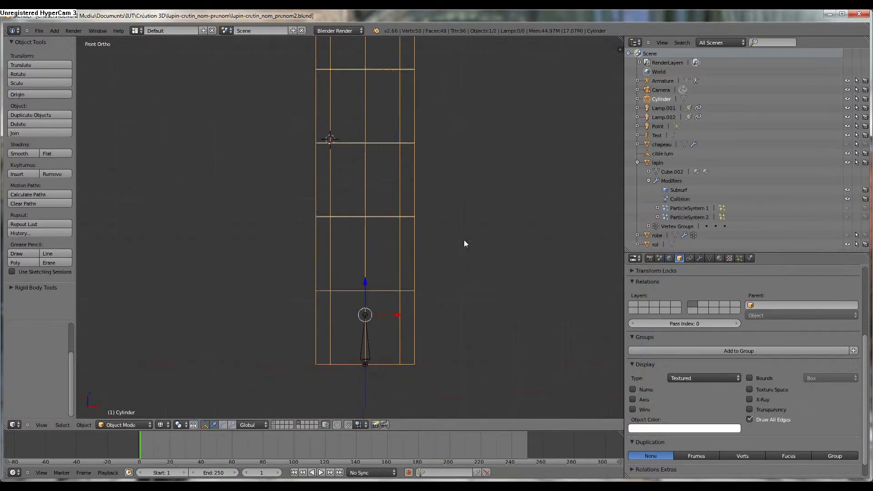
pyautogui.press('Tab')
pyautogui.press('Tab')
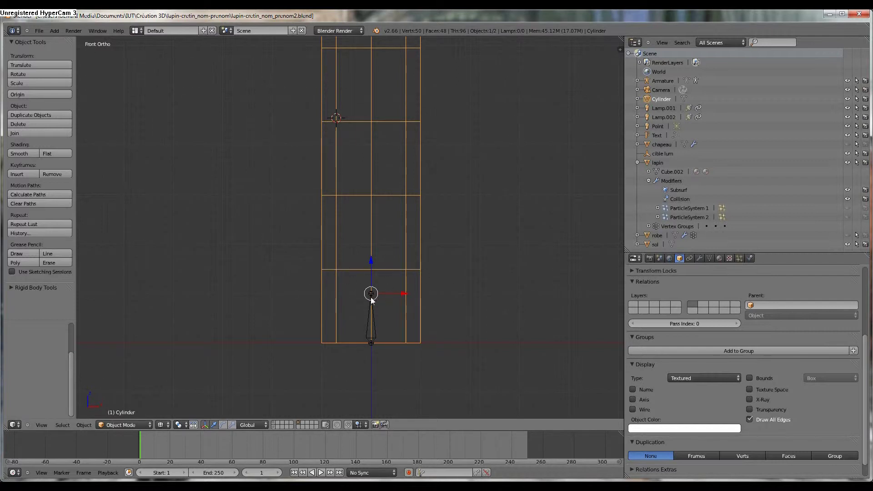
# Zoom in on the column and select the armature bone.
pyautogui.scroll(-3, 397, 257)
pyautogui.scroll(1, 383, 244)
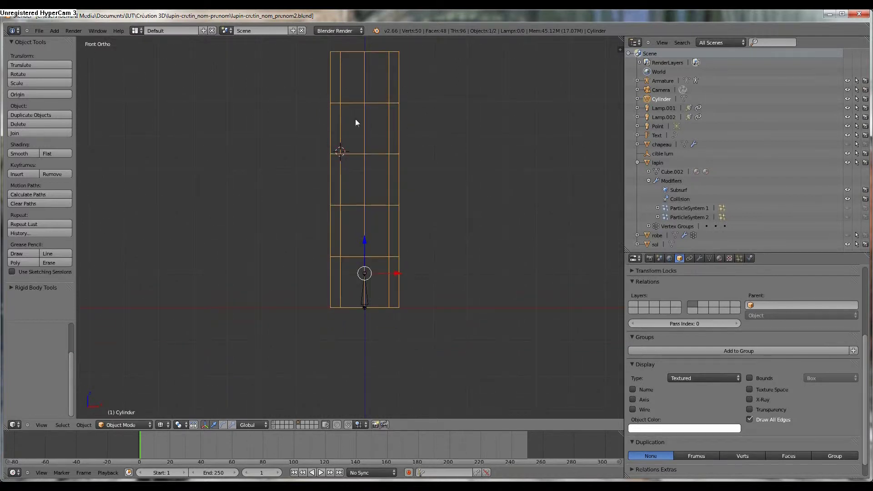
pyautogui.scroll(1, 372, 289)
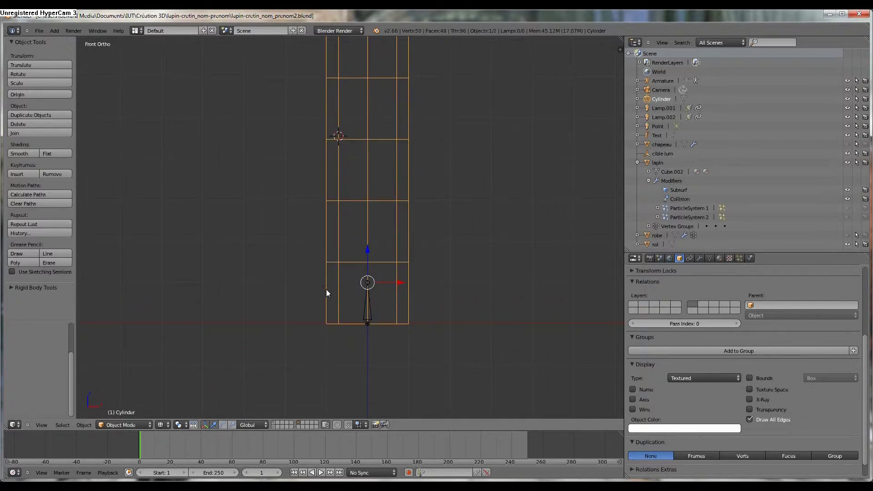
pyautogui.scroll(2, 334, 121)
pyautogui.scroll(-2, 375, 170)
pyautogui.scroll(-3, 332, 121)
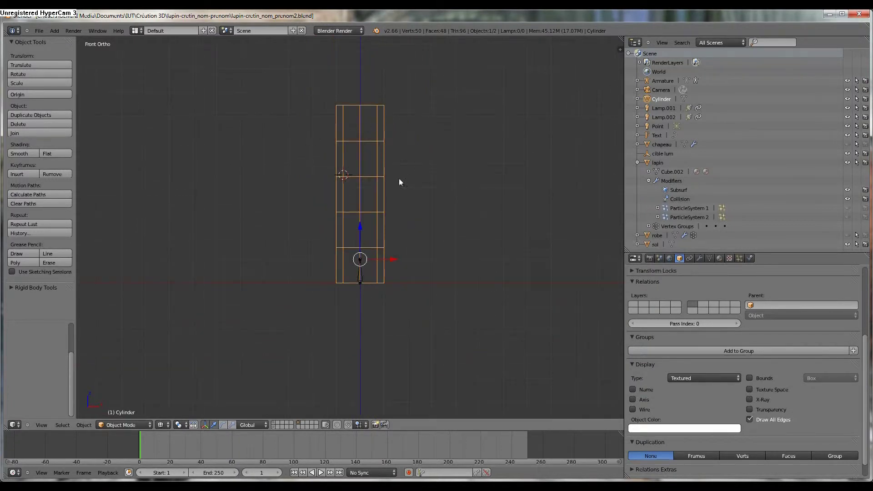
pyautogui.scroll(3, 387, 205)
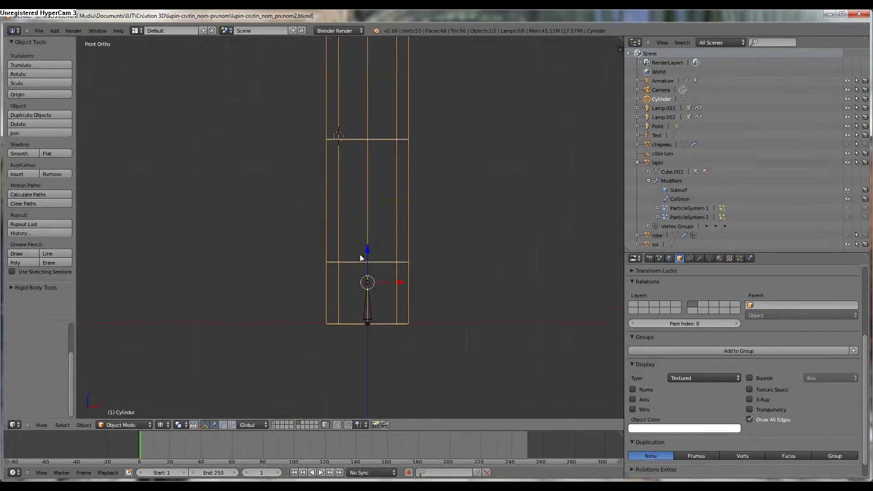
pyautogui.rightClick(368, 300)
pyautogui.scroll(1, 380, 316)
pyautogui.scroll(2, 387, 318)
# Put the armature in Edit Mode and lengthen the first bone vertically.
pyautogui.keyDown('shift'); pyautogui.moveTo(386, 270); pyautogui.dragTo(383, 246, button='middle'); pyautogui.keyUp('shift')
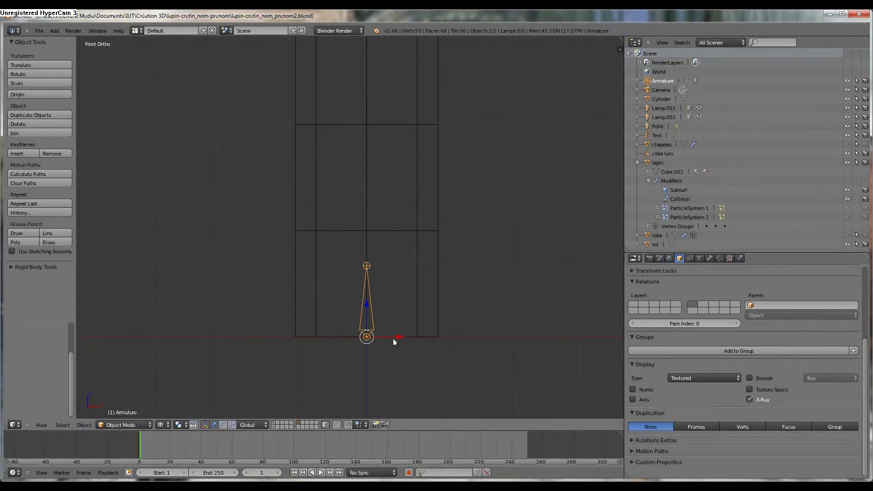
pyautogui.click(129, 426)
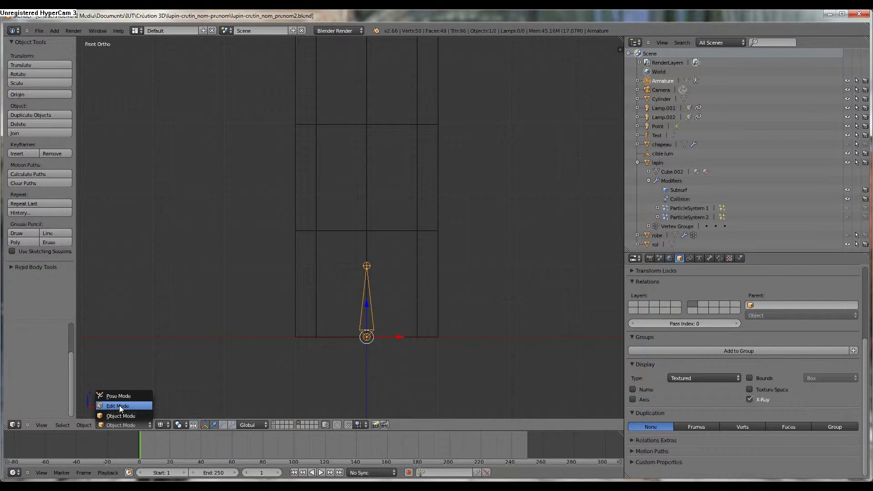
pyautogui.click(119, 406)
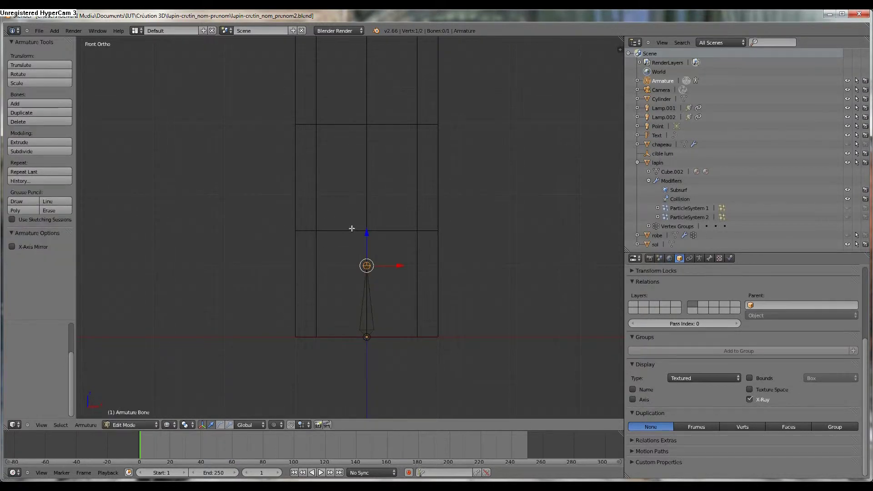
pyautogui.moveTo(367, 237); pyautogui.dragTo(364, 203)
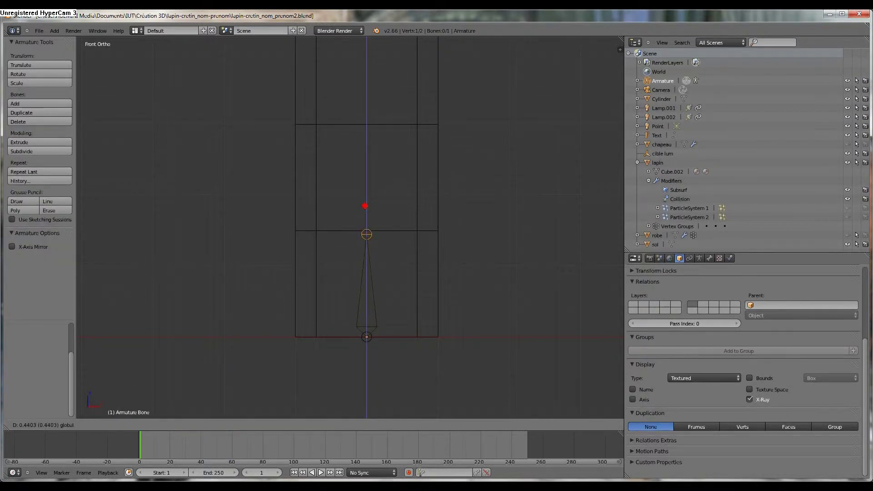
pyautogui.click(365, 202)
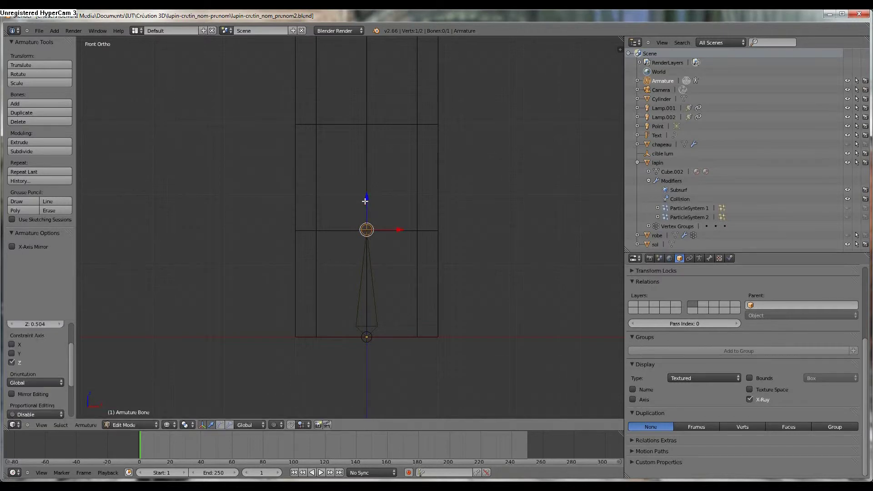
# Extrude a second bone straight up along Z.
pyautogui.press('e')
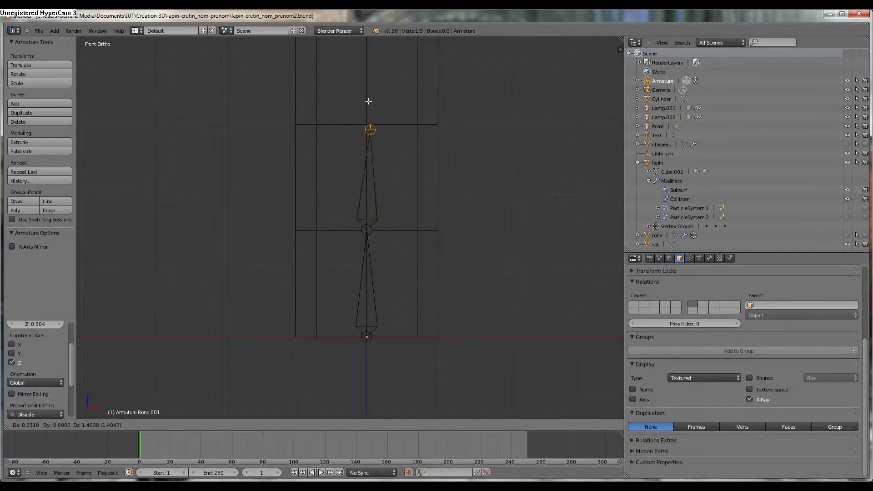
pyautogui.rightClick(368, 101)
pyautogui.press('e')
pyautogui.press('z')
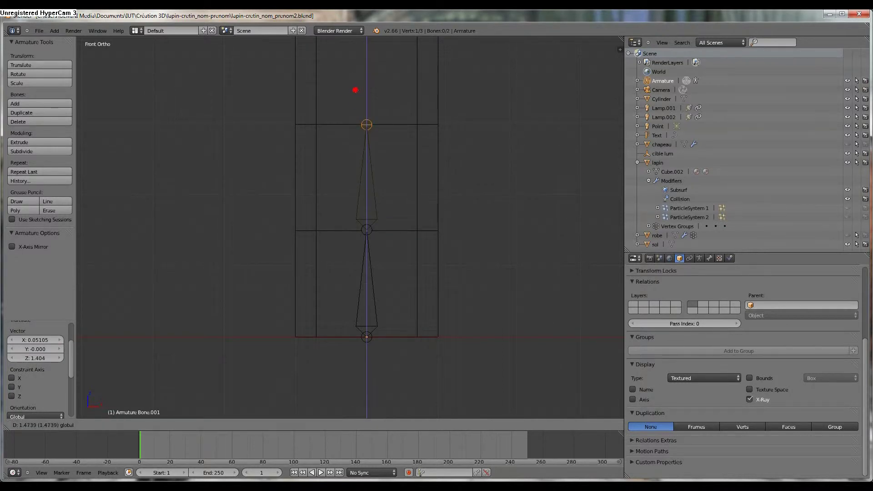
pyautogui.click(356, 89)
pyautogui.keyDown('shift'); pyautogui.moveTo(414, 103); pyautogui.dragTo(422, 203, button='middle'); pyautogui.keyUp('shift')
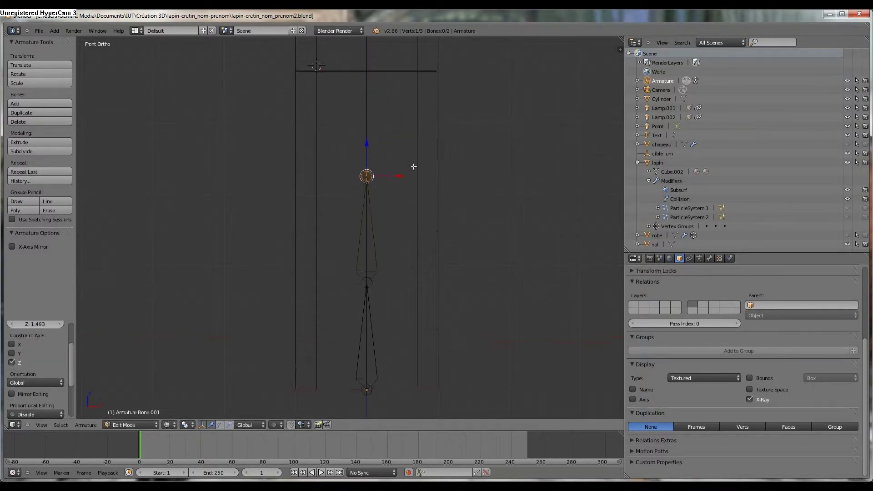
# Extrude a third bone and raise its tip vertically.
pyautogui.keyDown('ctrl'); pyautogui.click(373, 116); pyautogui.keyUp('ctrl')
pyautogui.hotkey('ctrl', 'z')
pyautogui.press('e')
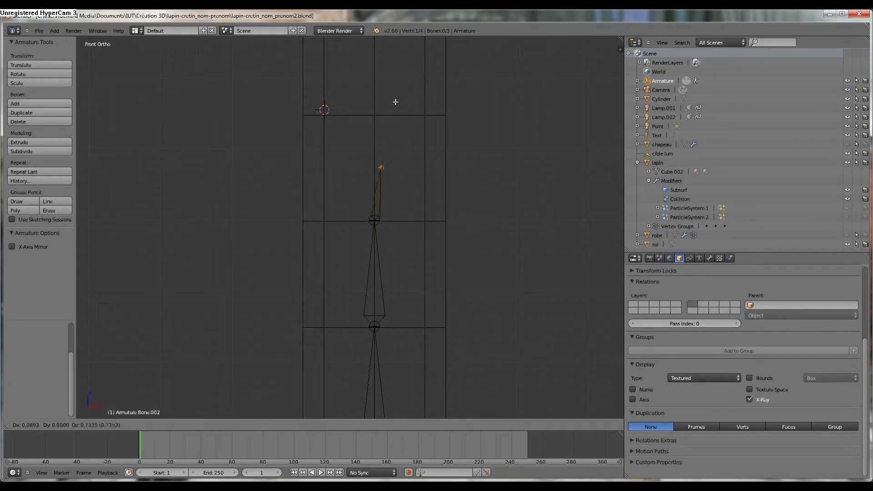
pyautogui.click(385, 148)
pyautogui.press('g')
pyautogui.press('z')
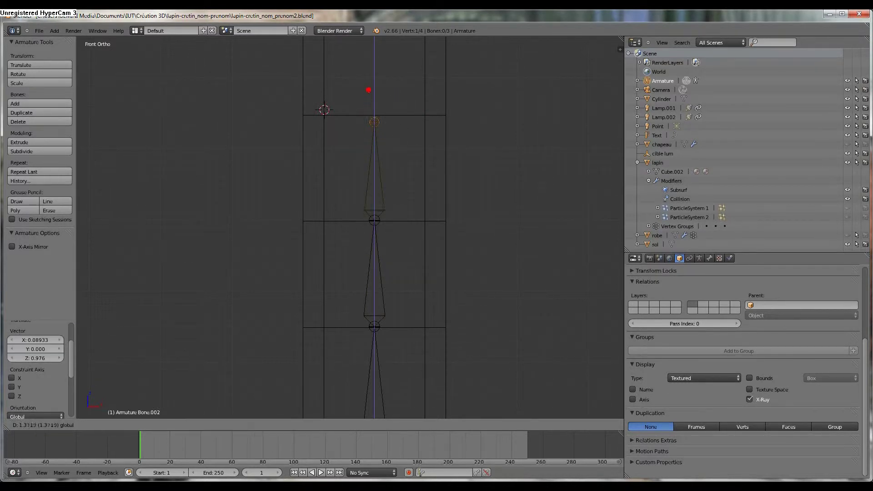
pyautogui.click(373, 84)
# Attempt a fourth bone and a tip adjustment, undoing both.
pyautogui.keyDown('shift'); pyautogui.moveTo(436, 94); pyautogui.dragTo(458, 245, button='middle'); pyautogui.keyUp('shift')
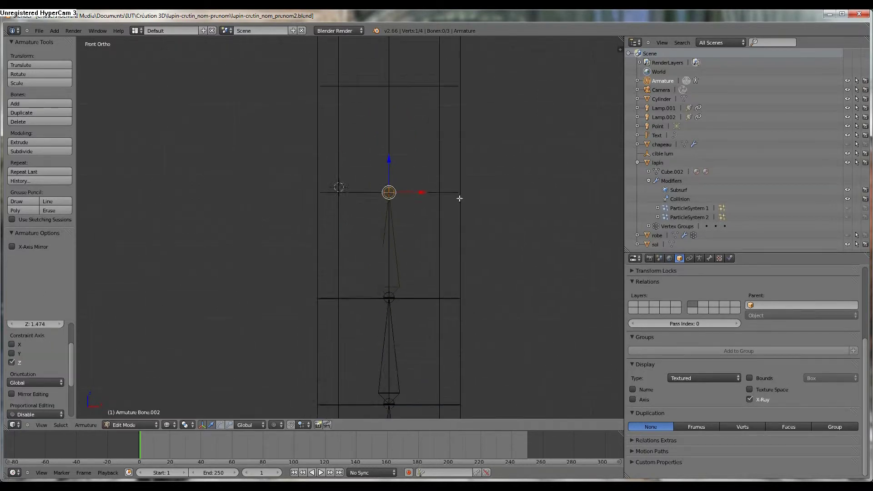
pyautogui.press('e')
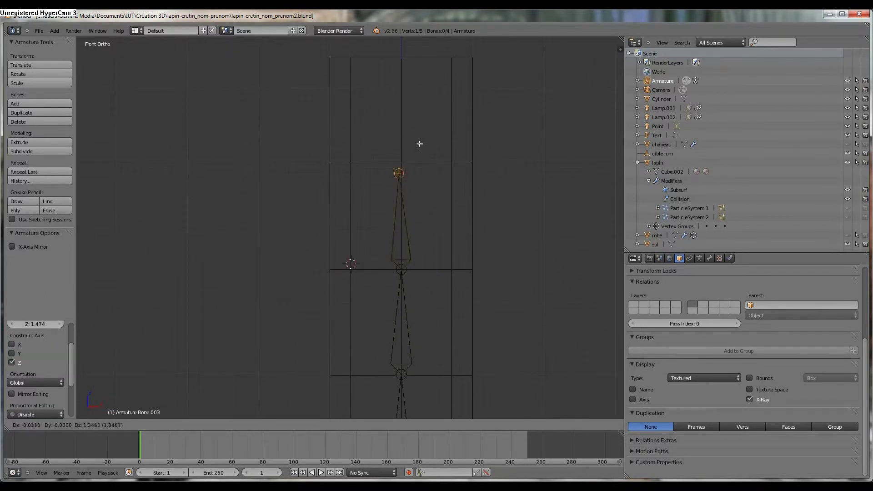
pyautogui.click(419, 143)
pyautogui.hotkey('ctrl', 'z')
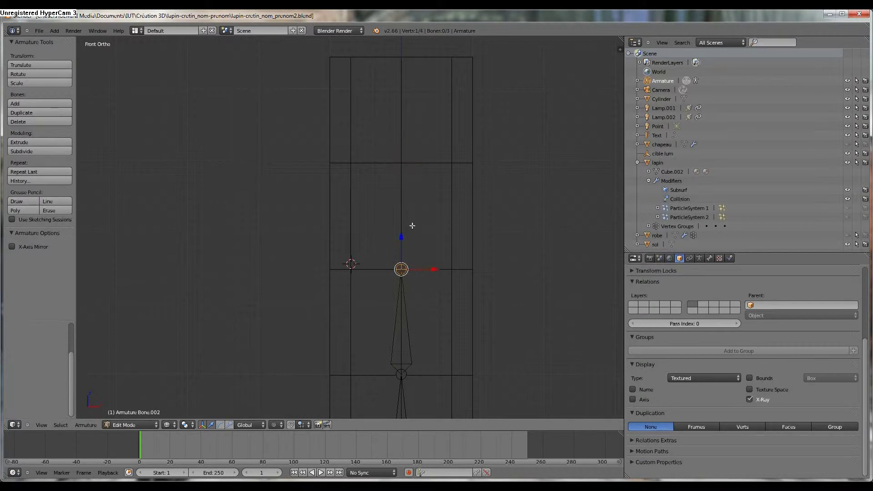
pyautogui.press('g')
pyautogui.press('z')
pyautogui.click(403, 173)
pyautogui.hotkey('ctrl', 'z')
# Extrude a fourth bone and stretch it upward along Z.
pyautogui.press('e')
pyautogui.press('Escape')
pyautogui.press('g')
pyautogui.press('z')
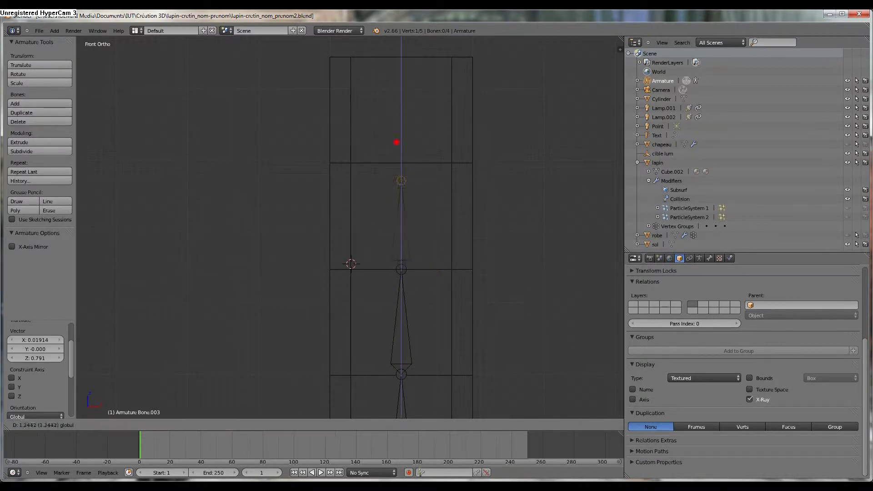
pyautogui.click(400, 133)
# Extrude a fifth bone reaching the top of the column.
pyautogui.press('e')
pyautogui.press('Escape')
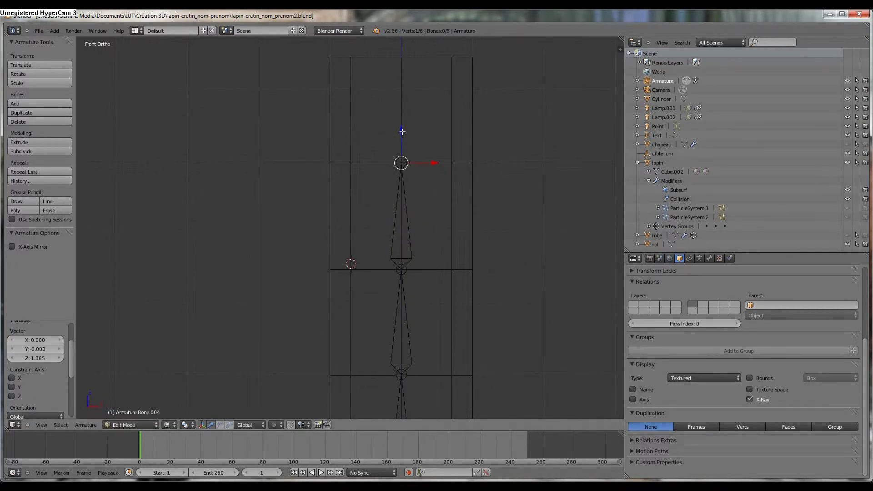
pyautogui.press('g')
pyautogui.press('z')
pyautogui.click(403, 25)
pyautogui.scroll(-3, 406, 143)
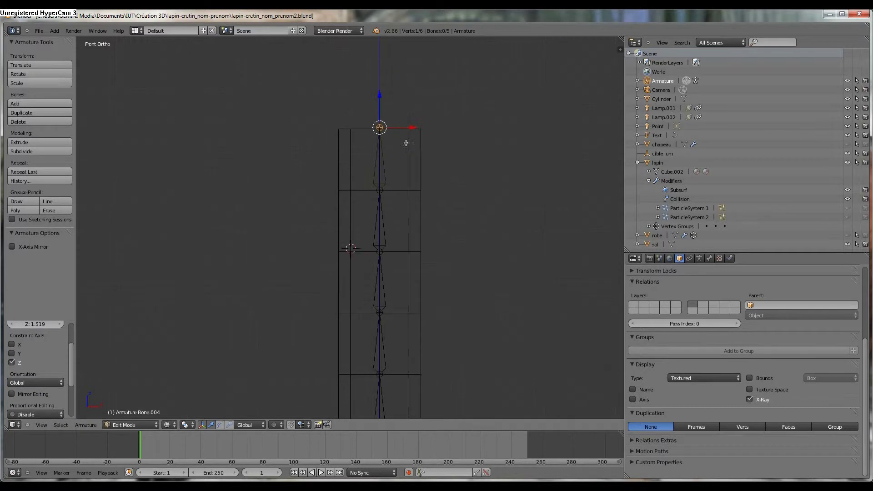
# Select all bones and test-rotate the top bone in Pose Mode, then cancel.
pyautogui.press('a')
pyautogui.moveTo(415, 234)
pyautogui.mouseDown(button='middle')
pyautogui.moveTo(421, 260)
pyautogui.moveTo(374, 256)
pyautogui.moveTo(423, 248)
pyautogui.mouseUp(button='middle')
pyautogui.moveTo(384, 206); pyautogui.dragTo(378, 210, button='middle')
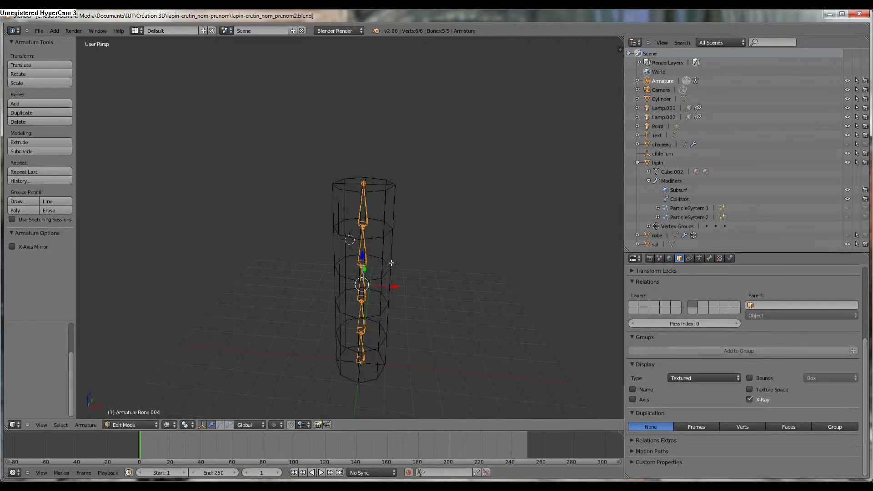
pyautogui.click(146, 425)
pyautogui.click(129, 397)
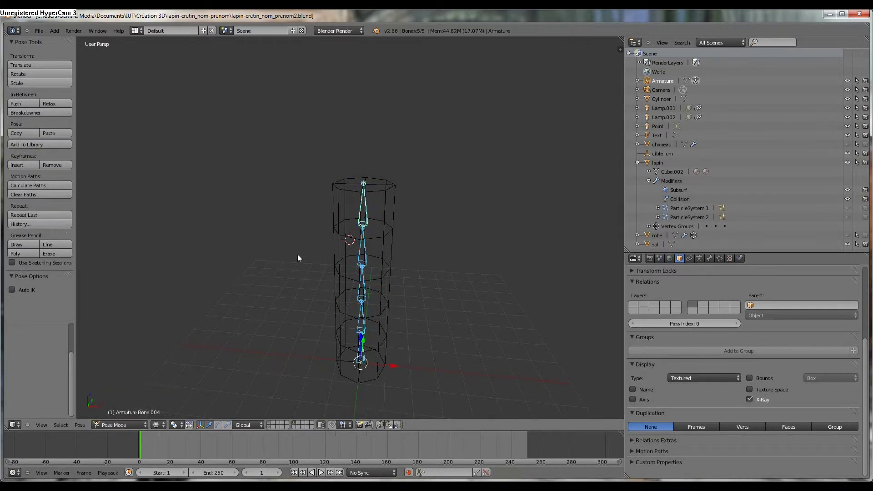
pyautogui.rightClick(362, 223)
pyautogui.press('r')
pyautogui.press('Escape')
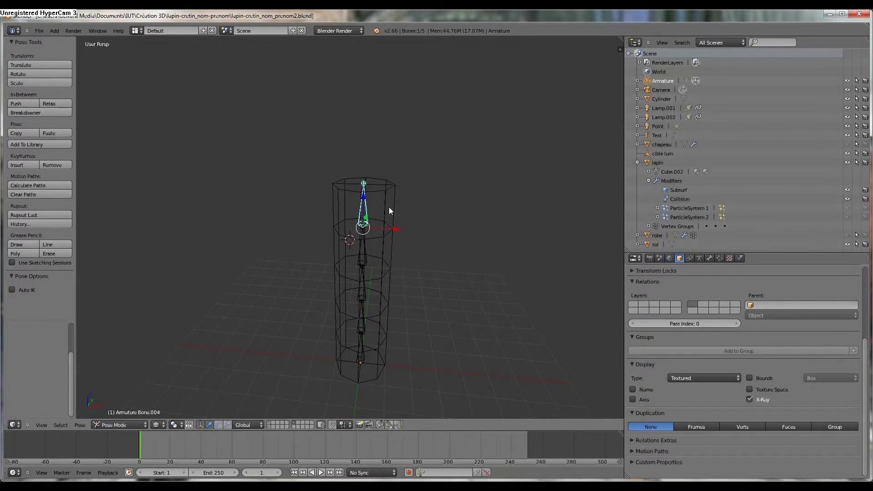
# Return to Object Mode and select the cylinder.
pyautogui.press('Tab')
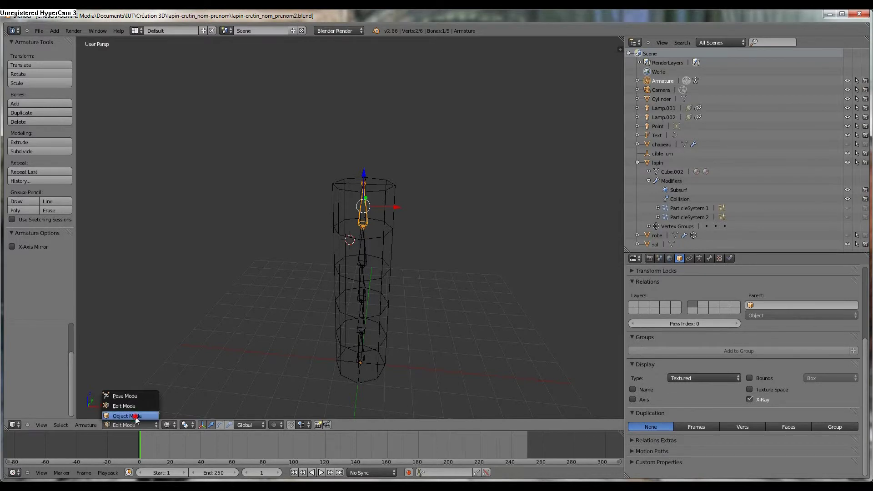
pyautogui.click(136, 418)
pyautogui.rightClick(397, 203)
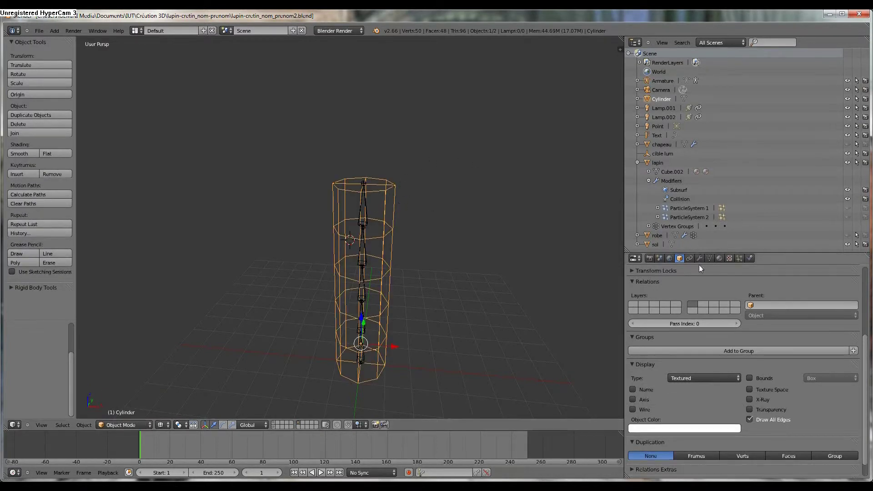
# Show the cylinder's modifiers and give the armature a first rename ('SqINDRE').
pyautogui.click(700, 258)
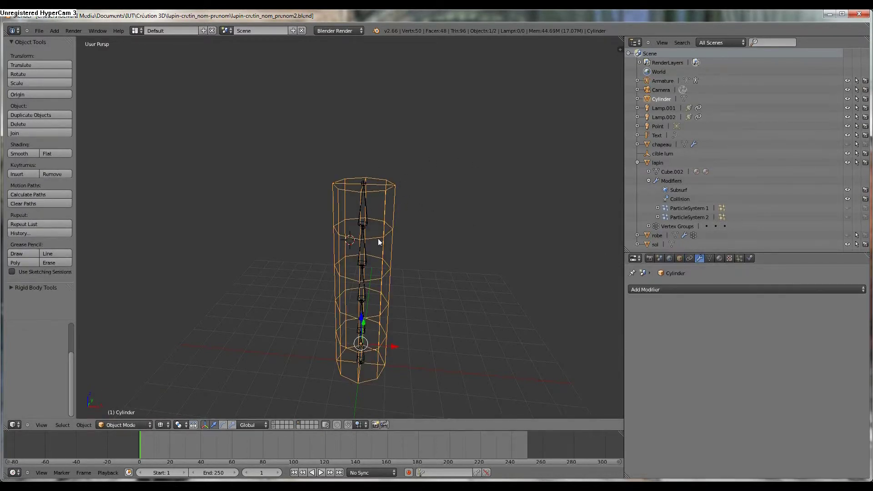
pyautogui.doubleClick(667, 81)
pyautogui.write('Sq')
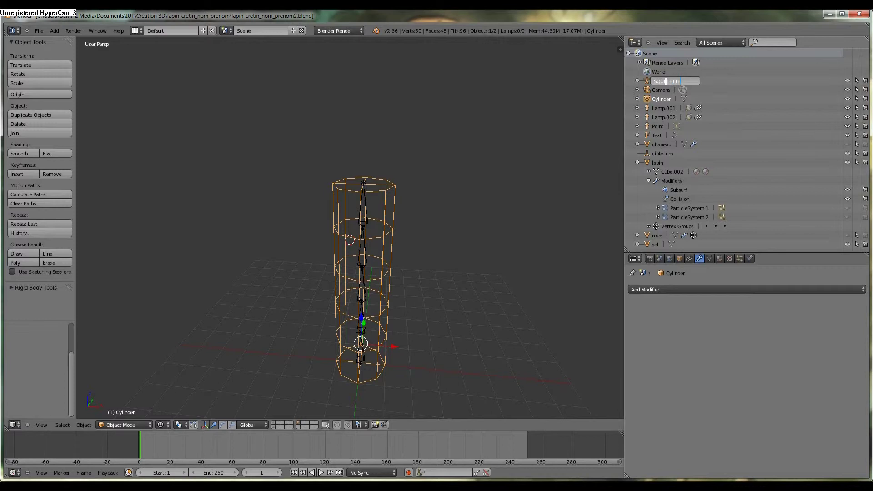
pyautogui.write('INDRE')
pyautogui.press('Return')
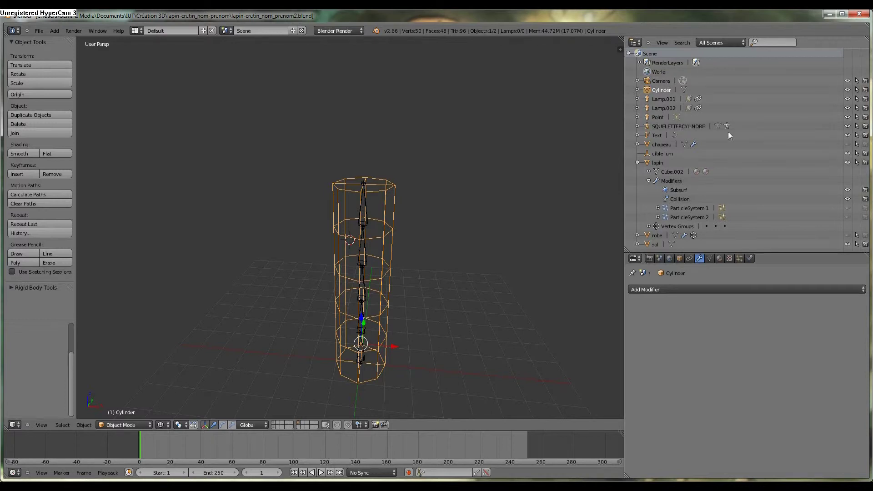
# Add an Armature modifier to the cylinder using the armature as its Object.
pyautogui.click(683, 289)
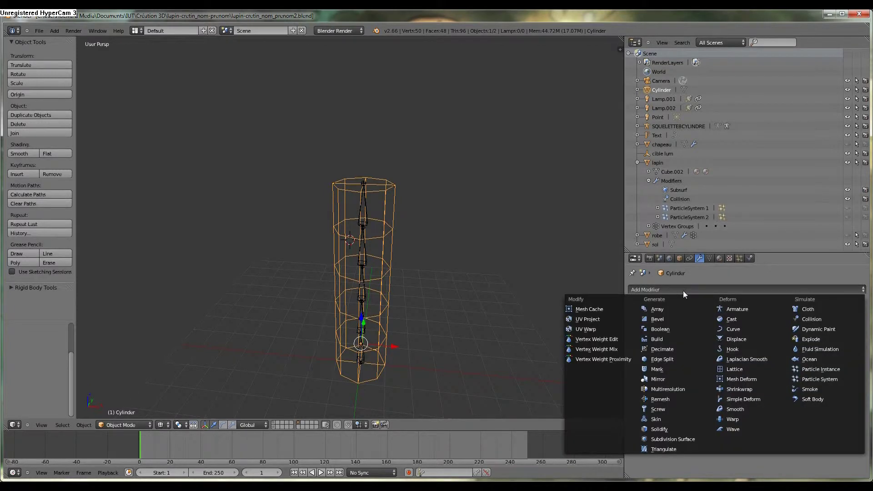
pyautogui.click(727, 309)
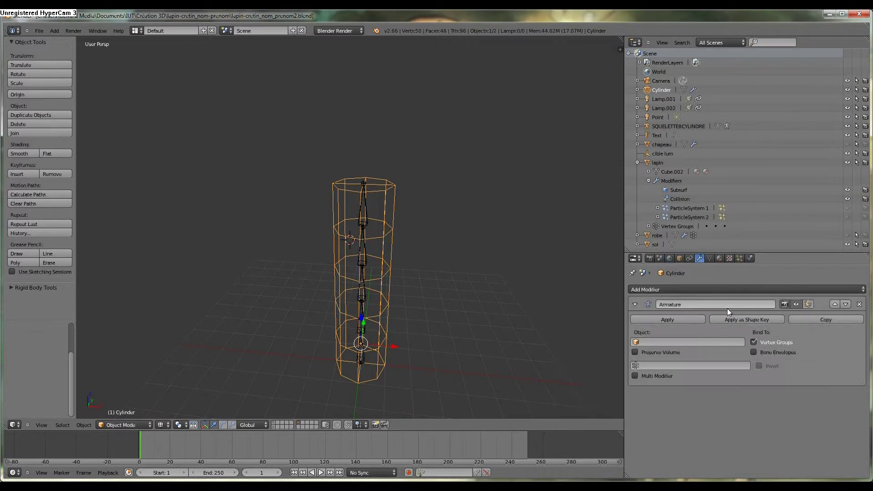
pyautogui.click(686, 343)
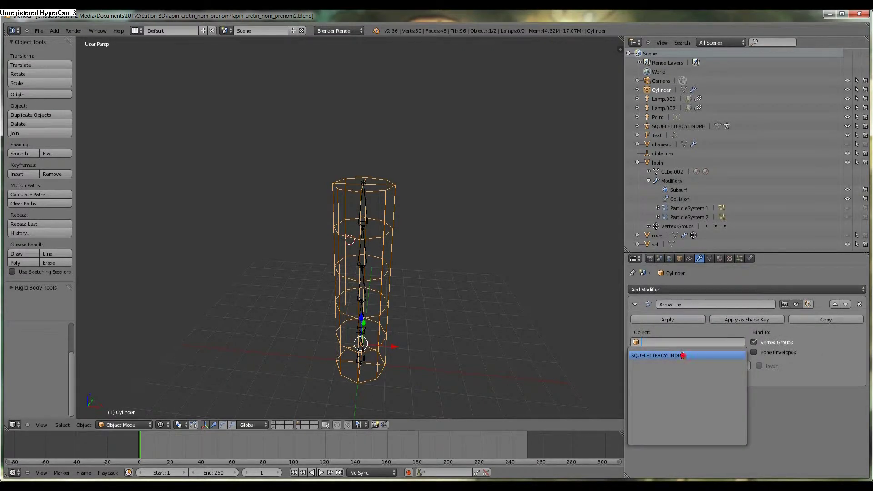
pyautogui.click(683, 355)
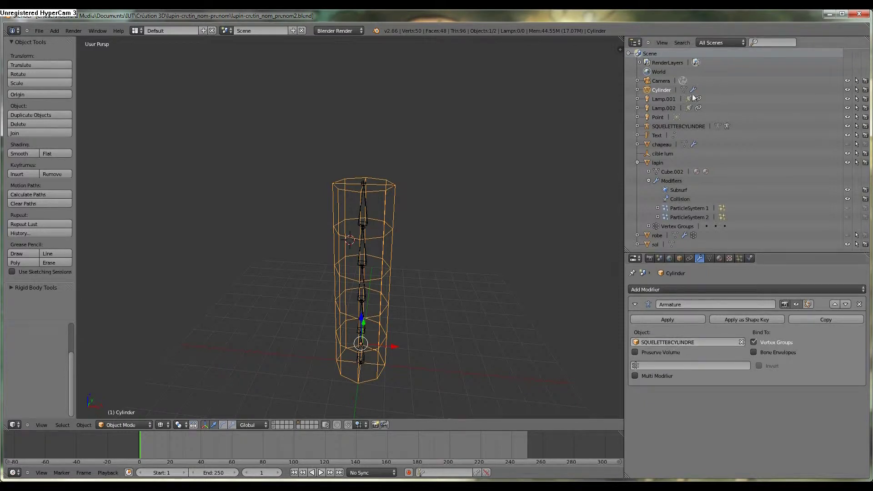
# Correct the armature's name to squelette_cylindre.
pyautogui.doubleClick(684, 126)
pyautogui.press('BackSpace')
pyautogui.write('squelette cylindre')
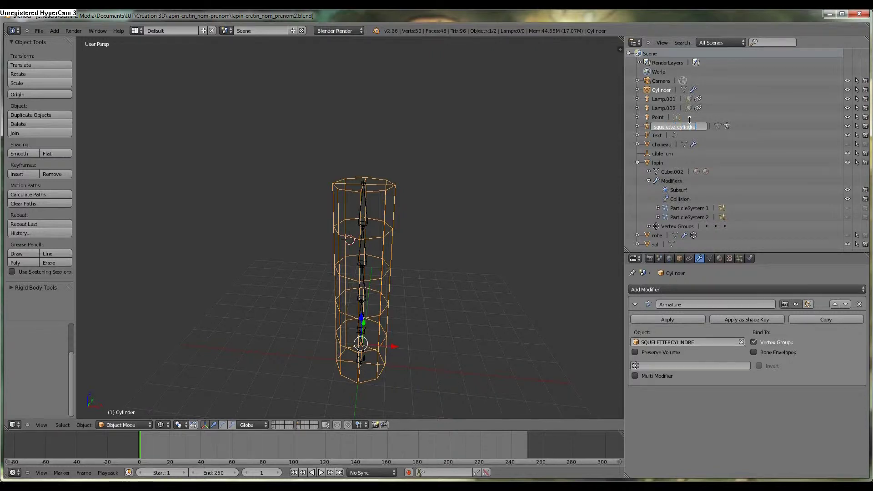
pyautogui.press('Return')
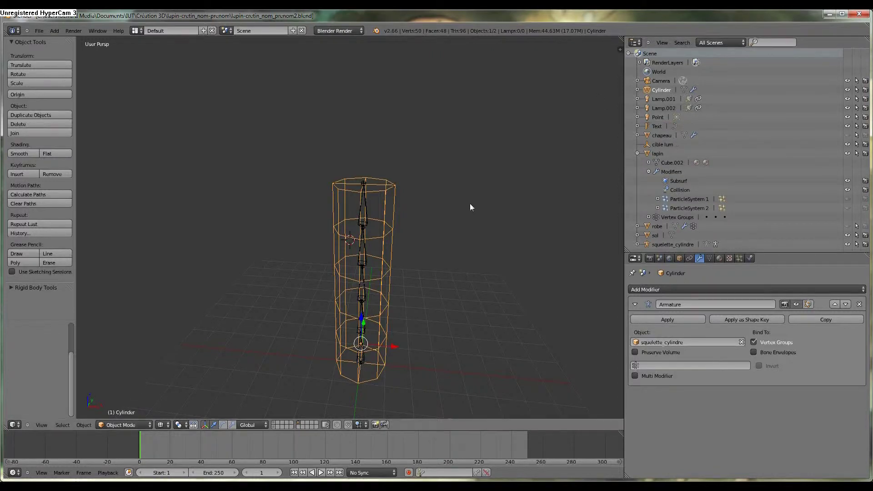
pyautogui.moveTo(470, 204); pyautogui.dragTo(458, 197, button='middle')
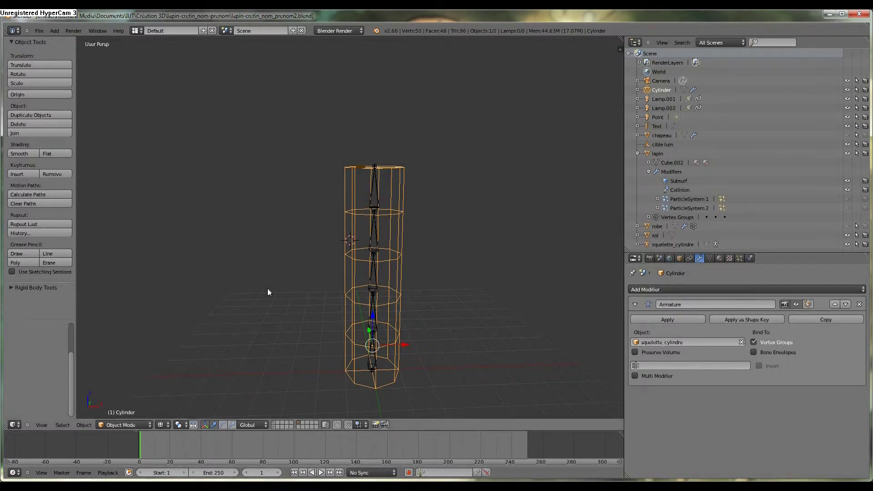
pyautogui.rightClick(373, 273)
pyautogui.click(118, 424)
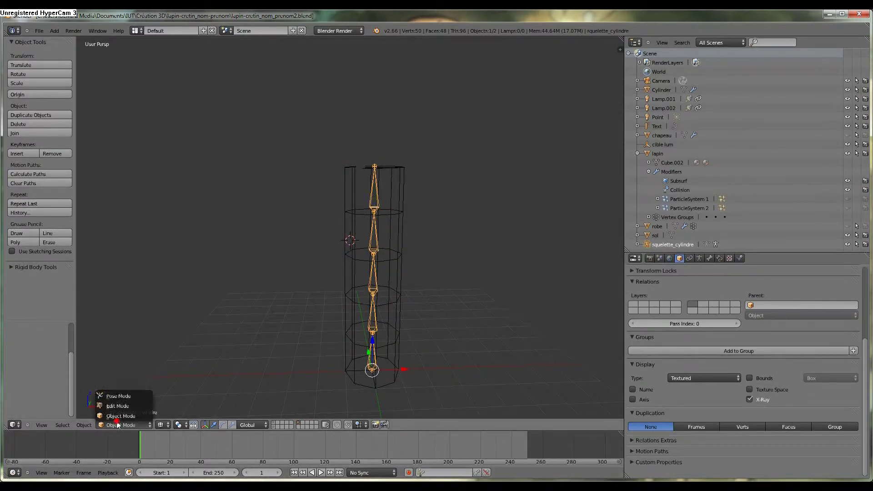
pyautogui.click(119, 395)
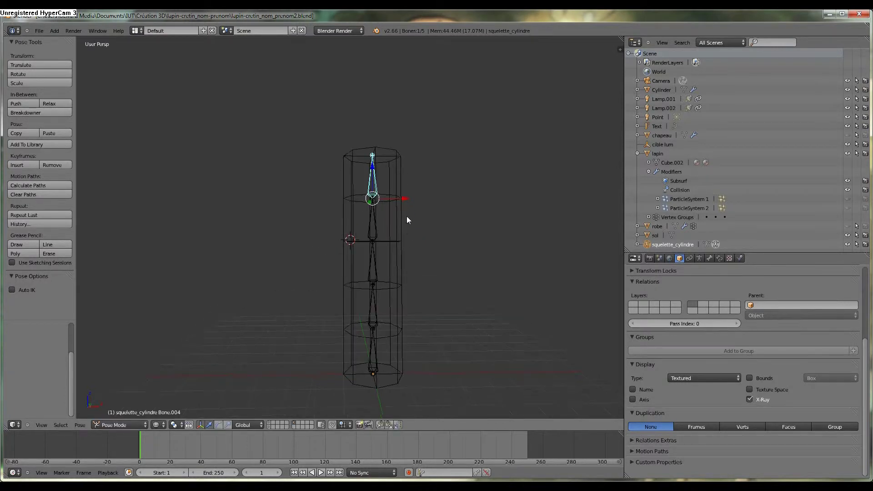
pyautogui.press('Tab')
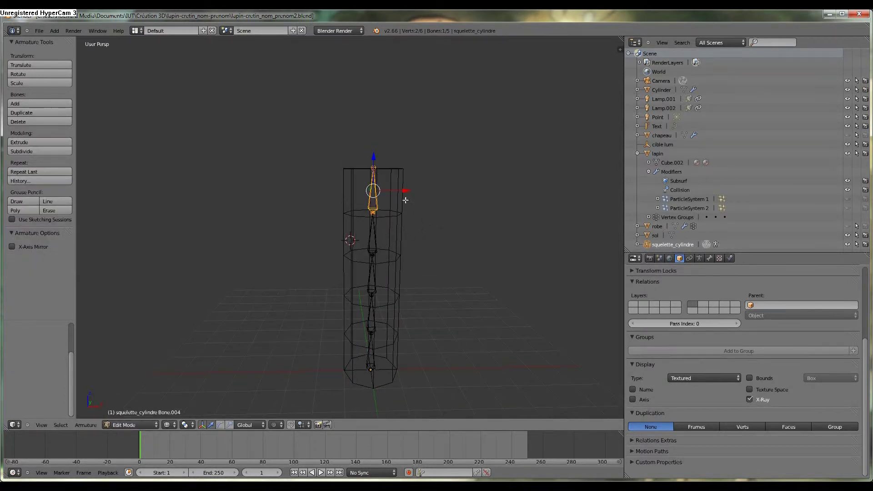
pyautogui.click(128, 425)
pyautogui.rightClick(396, 272)
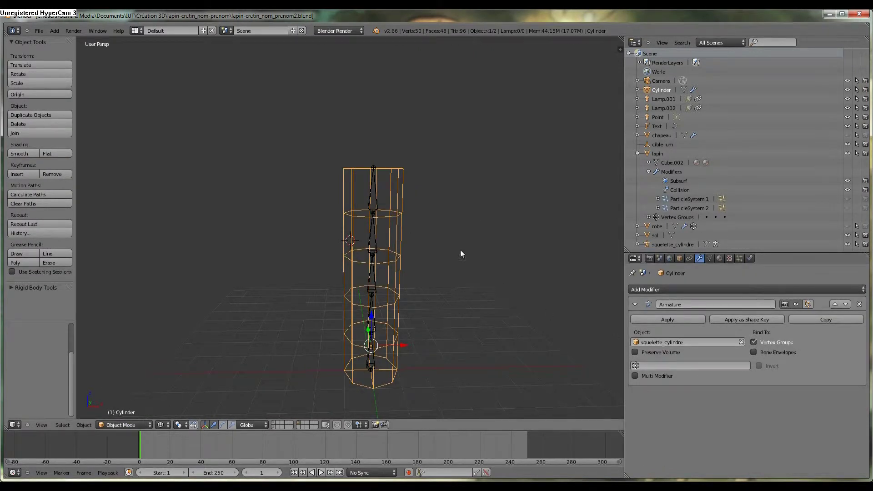
# Make the Armature modifier bind through Bone Envelopes instead of Vertex Groups.
pyautogui.click(754, 352)
pyautogui.click(754, 342)
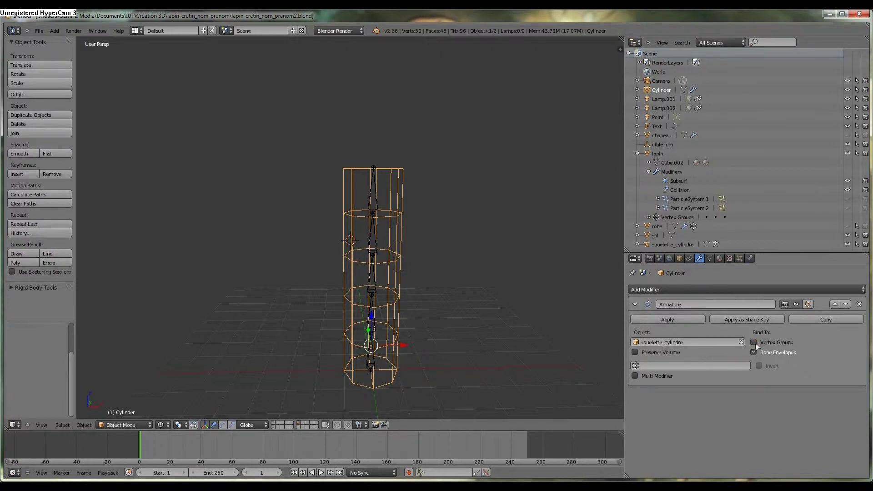
pyautogui.click(710, 258)
# Select the armature squelette_cylindre, enter Edit Mode, and show its skeleton display settings.
pyautogui.rightClick(375, 230)
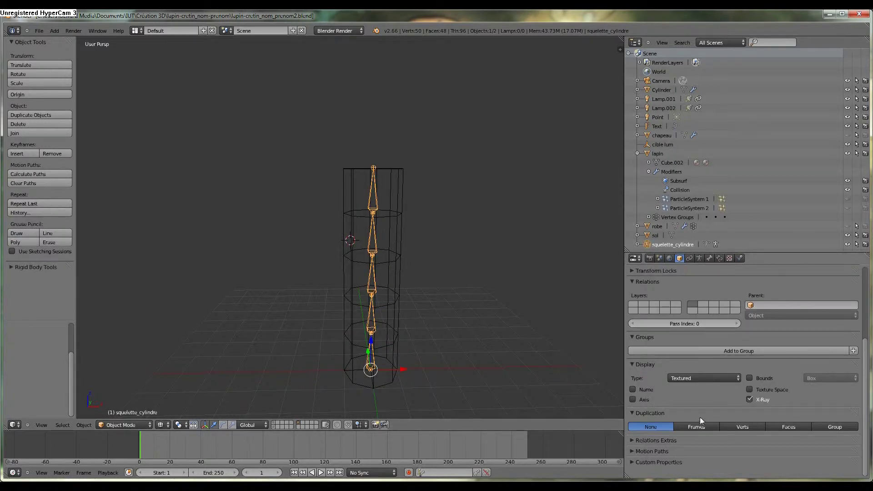
pyautogui.click(701, 257)
pyautogui.click(689, 258)
pyautogui.click(700, 258)
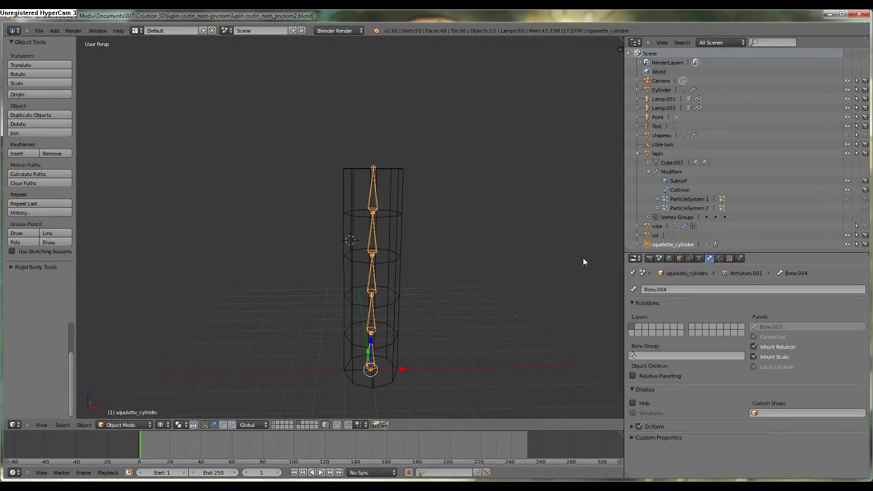
pyautogui.press('Tab')
pyautogui.press('Tab')
pyautogui.click(719, 258)
pyautogui.click(699, 258)
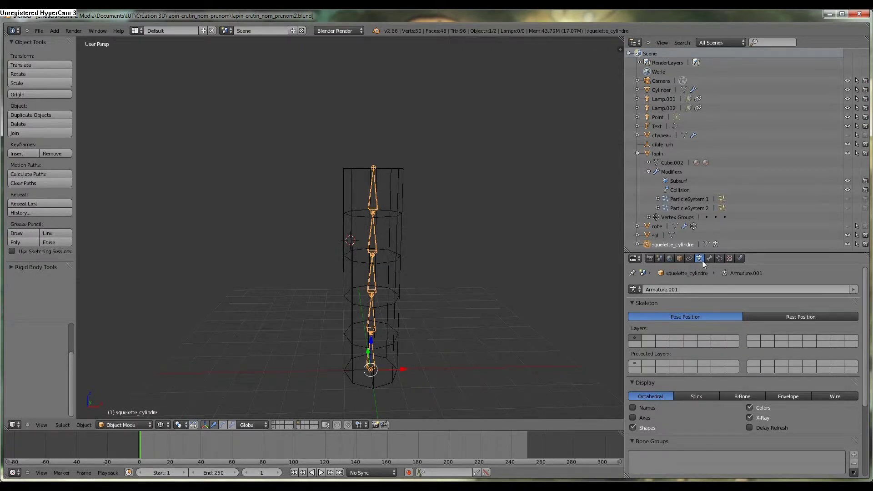
# Try the Stick, B-Bone, Envelope, Wire and Octahedral bone display types.
pyautogui.click(686, 396)
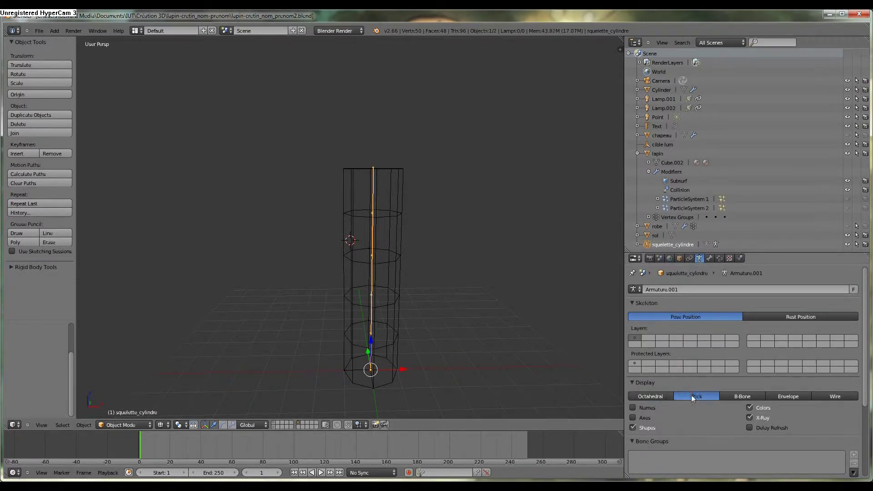
pyautogui.click(734, 395)
pyautogui.click(778, 396)
pyautogui.click(825, 395)
pyautogui.click(659, 394)
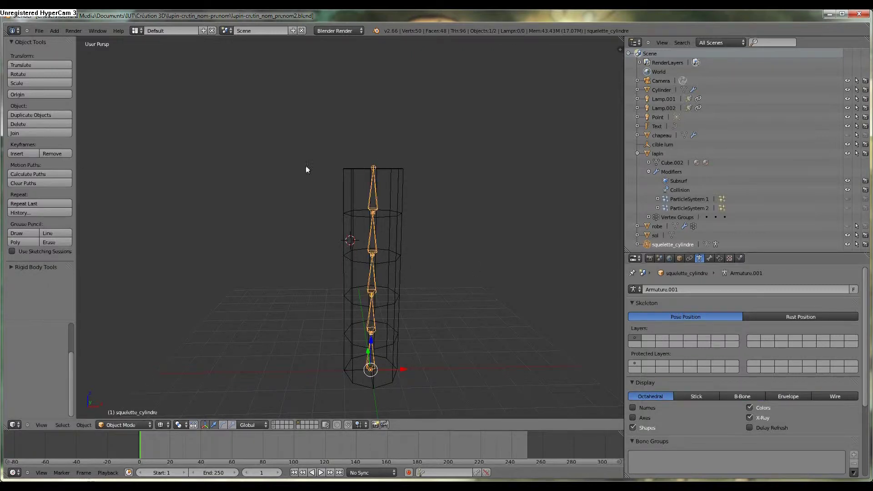
pyautogui.click(687, 397)
# Inspect the cylinder from several angles and settle the bone display on Envelope.
pyautogui.moveTo(569, 355)
pyautogui.mouseDown(button='middle')
pyautogui.moveTo(278, 244)
pyautogui.moveTo(464, 239)
pyautogui.moveTo(414, 217)
pyautogui.moveTo(418, 244)
pyautogui.mouseUp(button='middle')
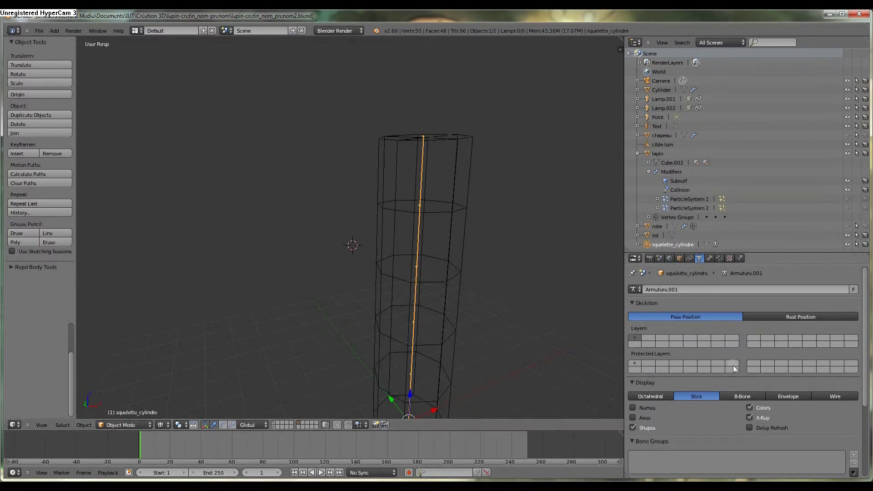
pyautogui.click(739, 397)
pyautogui.moveTo(332, 225)
pyautogui.mouseDown(button='middle')
pyautogui.moveTo(376, 240)
pyautogui.moveTo(381, 197)
pyautogui.mouseUp(button='middle')
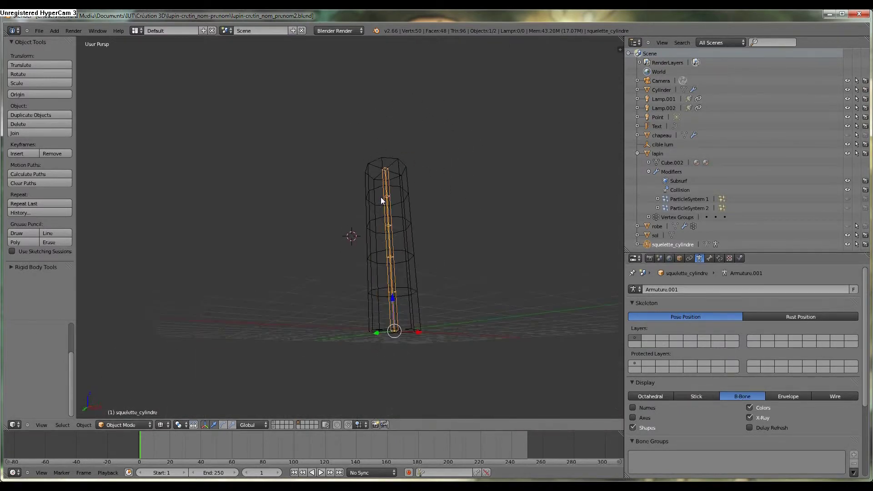
pyautogui.moveTo(372, 319); pyautogui.dragTo(386, 310, button='middle')
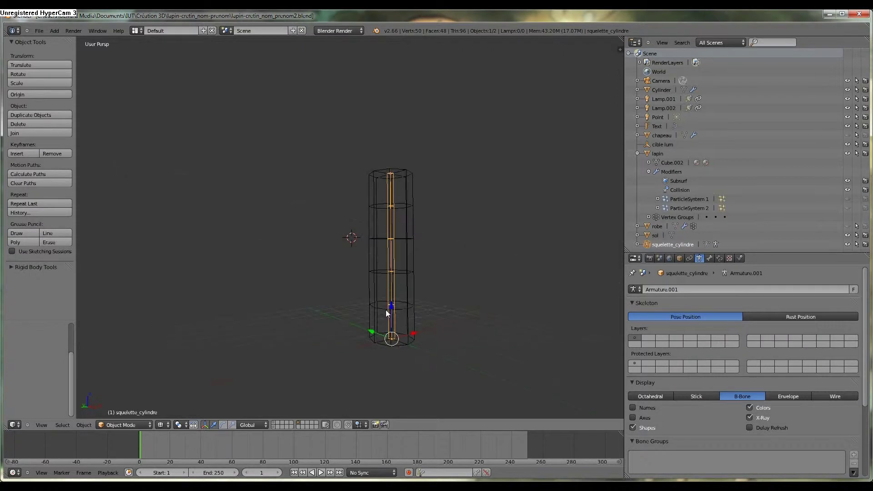
pyautogui.scroll(2, 347, 276)
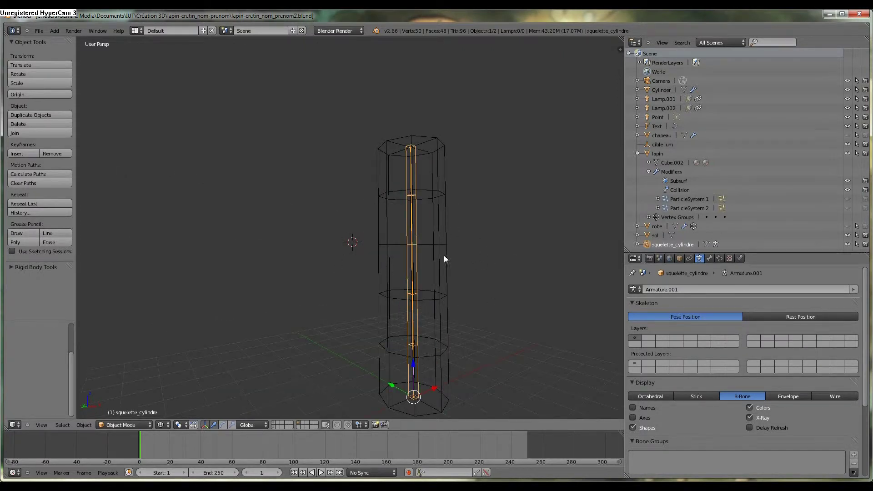
pyautogui.click(789, 397)
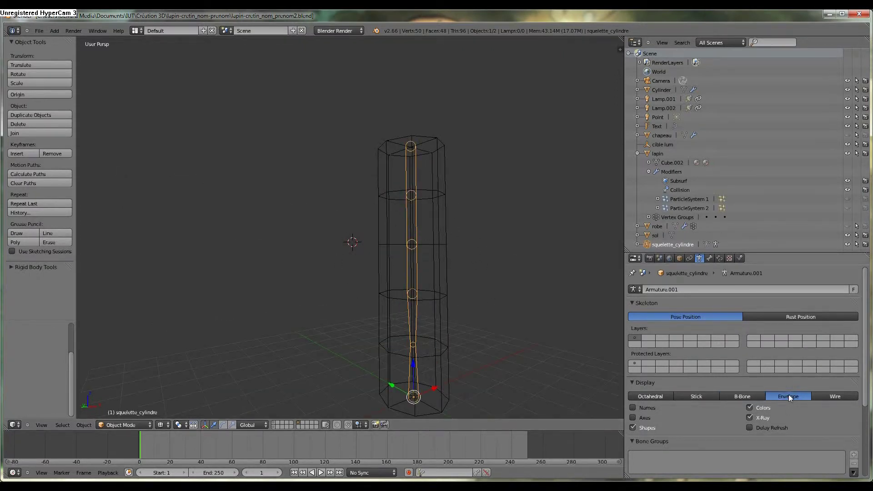
pyautogui.scroll(1, 486, 316)
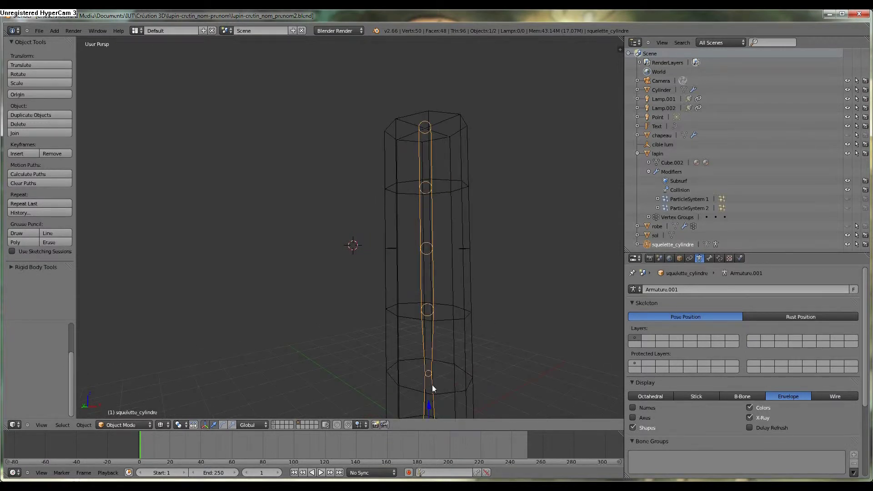
pyautogui.keyDown('shift'); pyautogui.moveTo(458, 329); pyautogui.dragTo(444, 239, button='middle'); pyautogui.keyUp('shift')
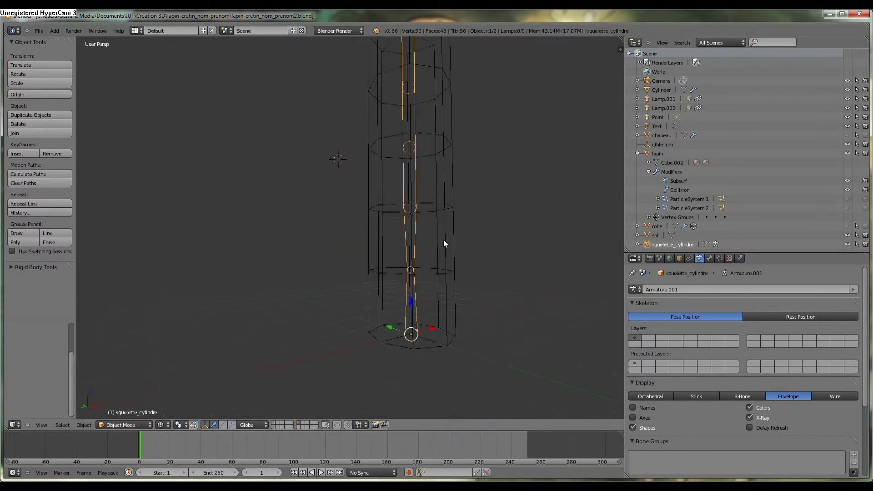
pyautogui.click(122, 425)
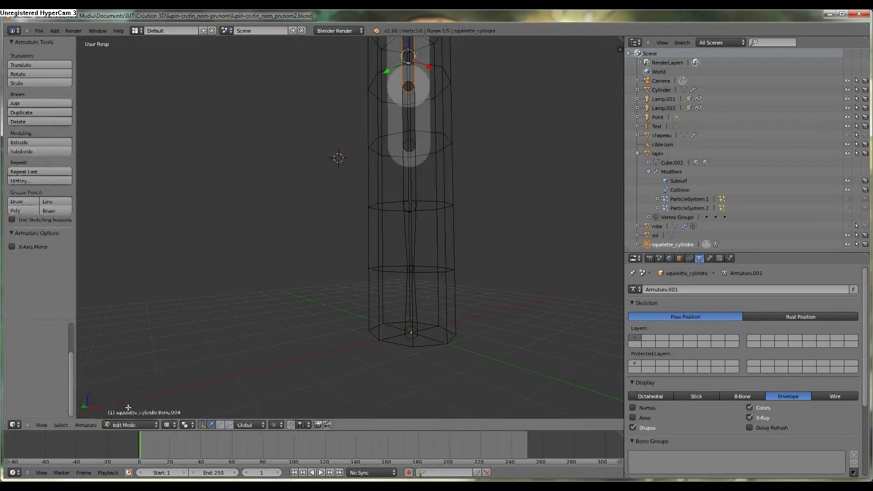
# Enlarge the bottom bone's envelope with Alt+S and shrink its upper joint's envelope.
pyautogui.scroll(-3, 419, 243)
pyautogui.rightClick(390, 264)
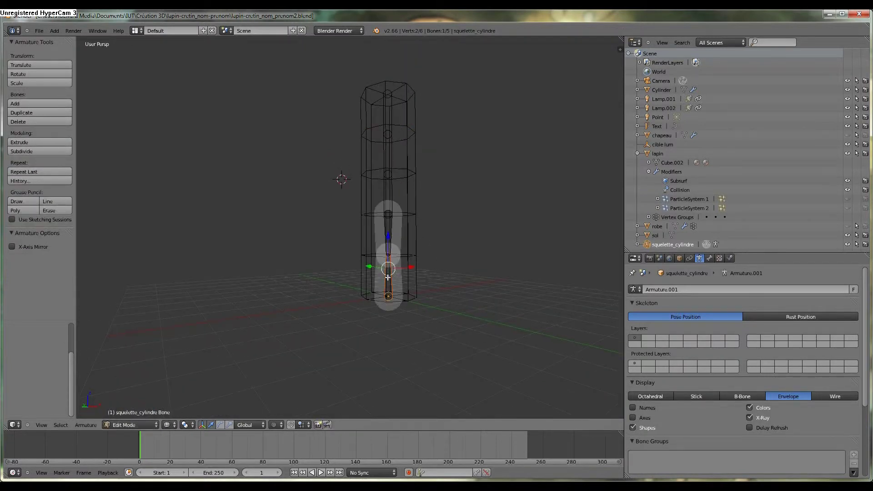
pyautogui.scroll(2, 408, 290)
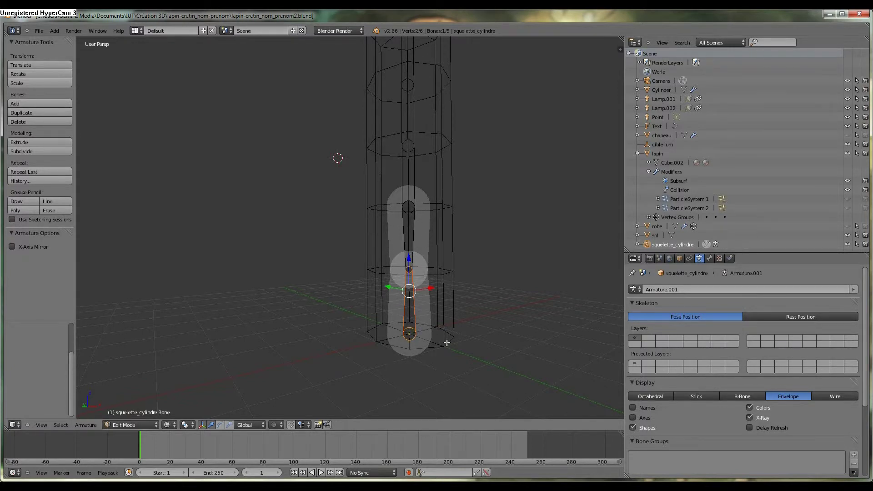
pyautogui.hotkey('alt', 's')
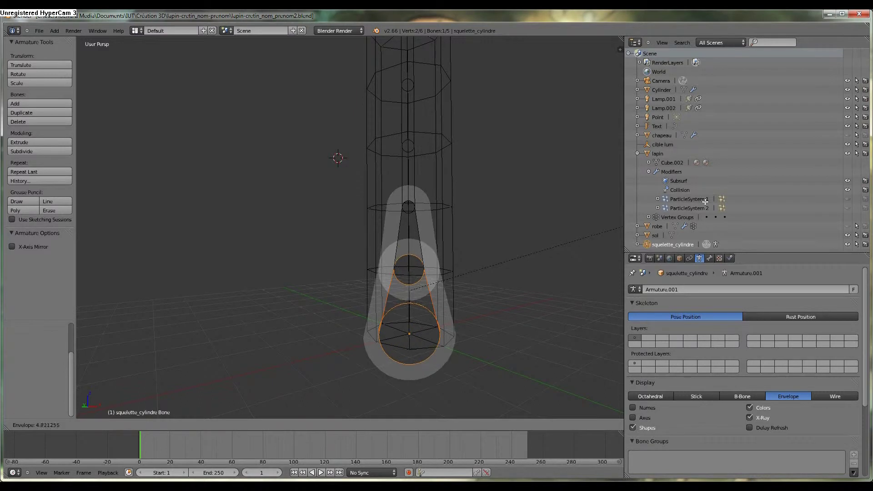
pyautogui.click(706, 202)
pyautogui.rightClick(409, 270)
pyautogui.hotkey('alt', 's')
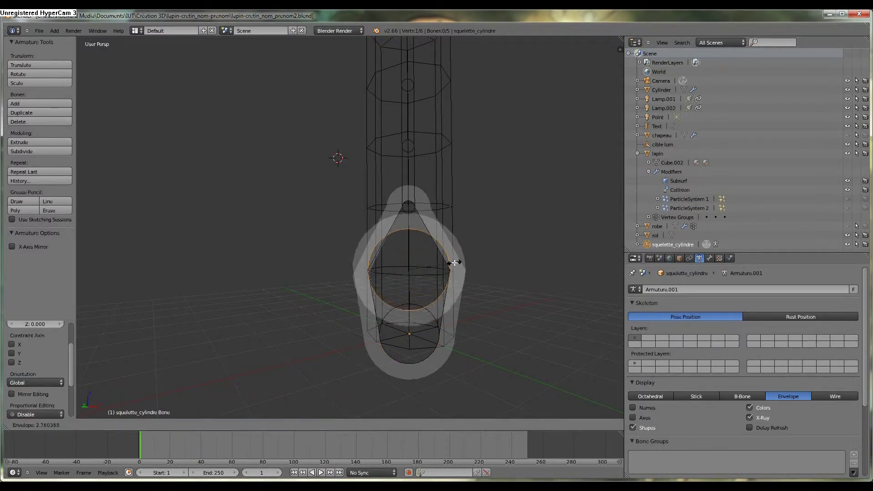
pyautogui.click(441, 263)
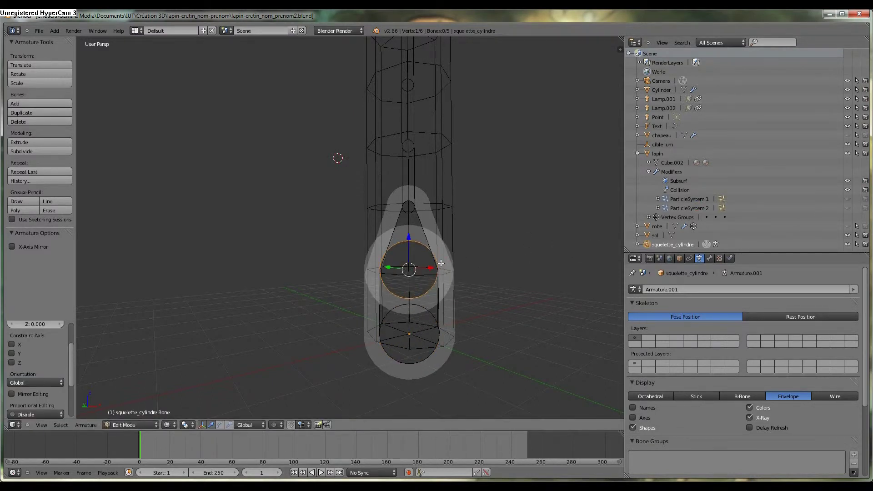
# Enlarge the Bone.001 and Bone.002 joint envelopes, switching to solid shading.
pyautogui.rightClick(414, 215)
pyautogui.hotkey('alt', 's')
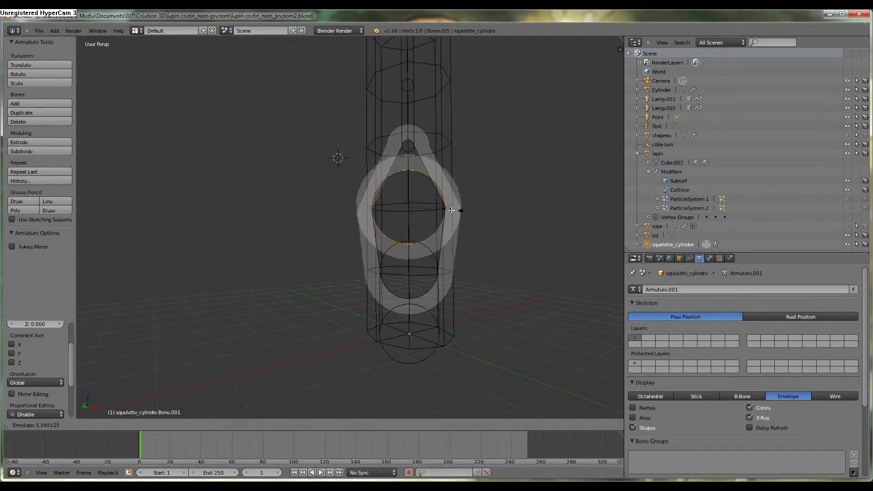
pyautogui.click(427, 234)
pyautogui.moveTo(427, 235)
pyautogui.mouseDown(button='middle')
pyautogui.moveTo(500, 255)
pyautogui.moveTo(467, 269)
pyautogui.moveTo(422, 183)
pyautogui.moveTo(424, 163)
pyautogui.mouseUp(button='middle')
pyautogui.press('z')
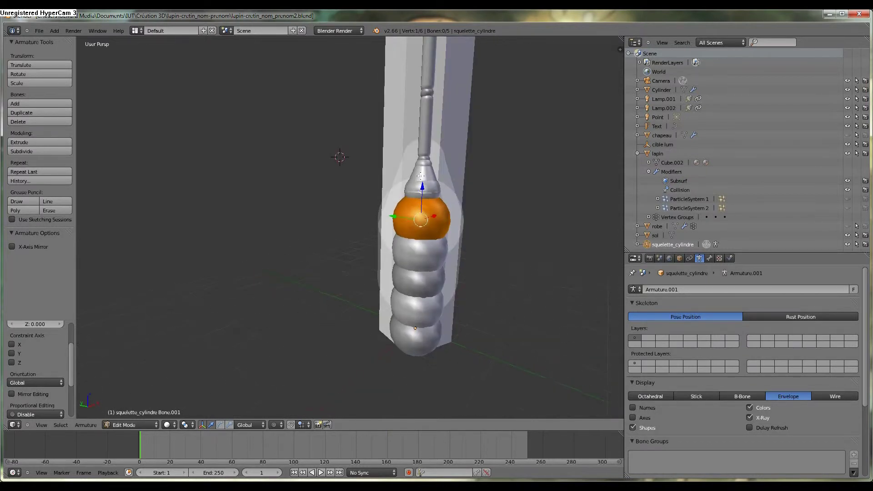
pyautogui.rightClick(424, 160)
pyautogui.press('s')
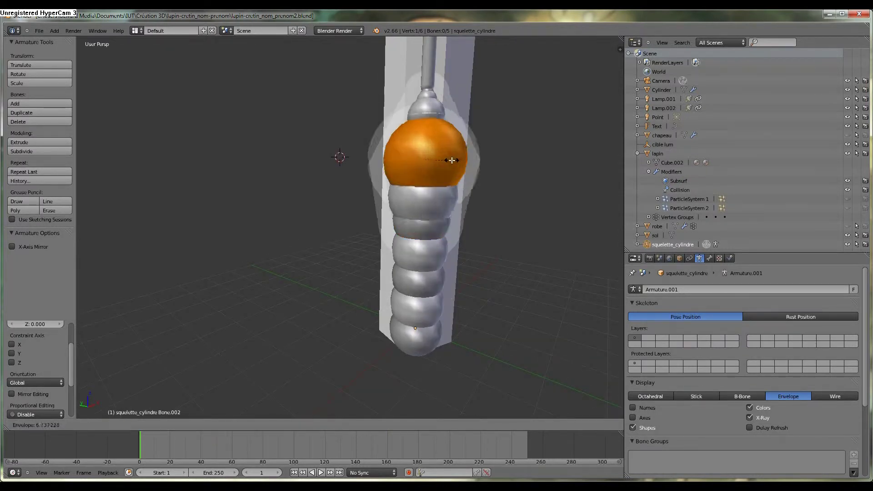
pyautogui.click(443, 160)
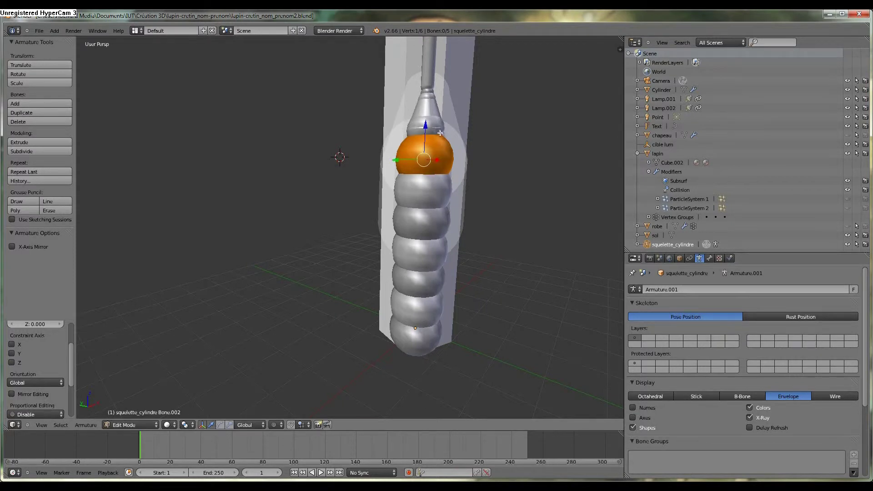
# Resize Bone.003's joint envelope and widen the top Bone.004 envelope over the cylinder tip.
pyautogui.scroll(-1, 440, 133)
pyautogui.rightClick(412, 121)
pyautogui.hotkey('alt', 's')
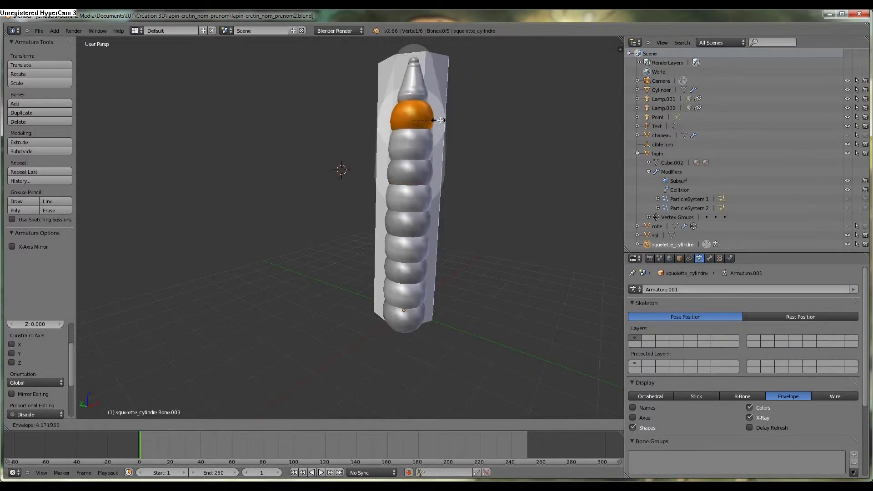
pyautogui.click(444, 121)
pyautogui.rightClick(413, 64)
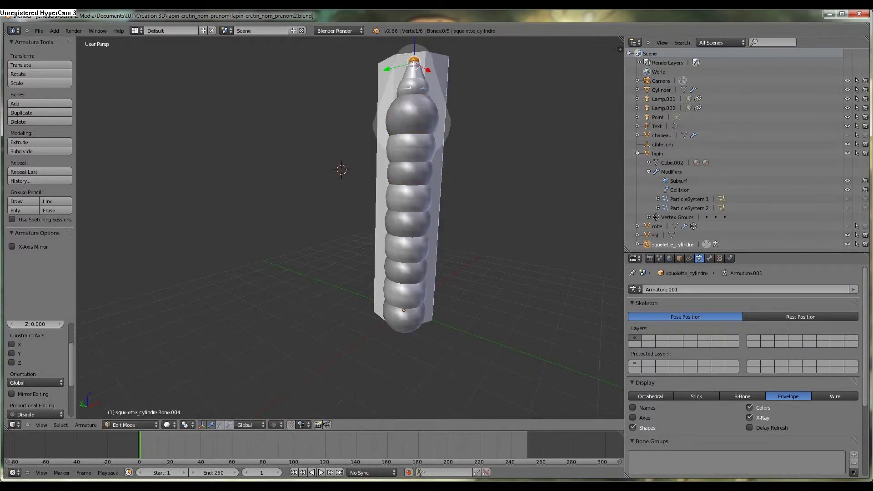
pyautogui.hotkey('alt', 's')
pyautogui.rightClick(408, 68)
pyautogui.keyDown('shift'); pyautogui.moveTo(453, 113); pyautogui.dragTo(426, 215, button='middle'); pyautogui.keyUp('shift')
pyautogui.hotkey('alt', 's')
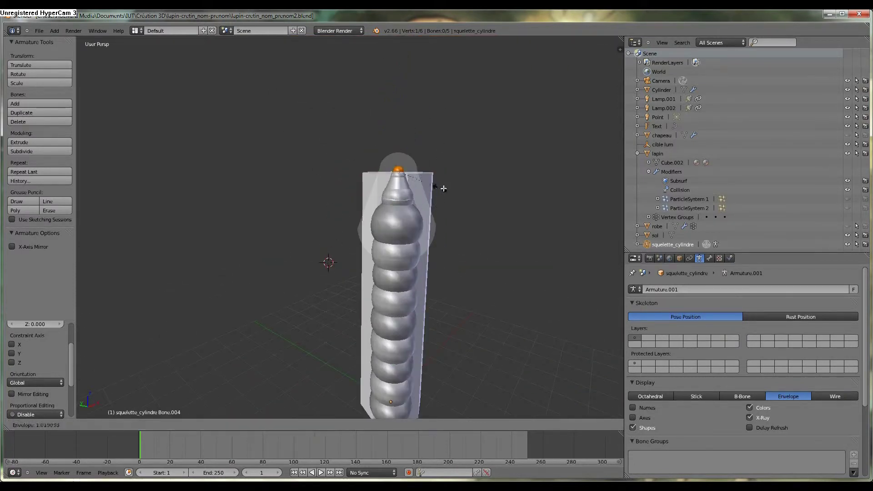
pyautogui.click(617, 210)
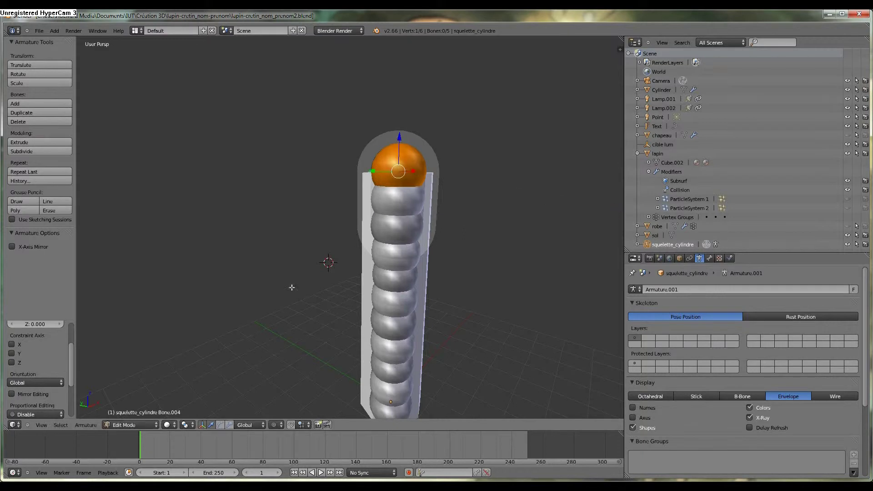
pyautogui.click(124, 425)
# In Pose Mode, test-rotate the top bone and cancel the rotation.
pyautogui.click(128, 397)
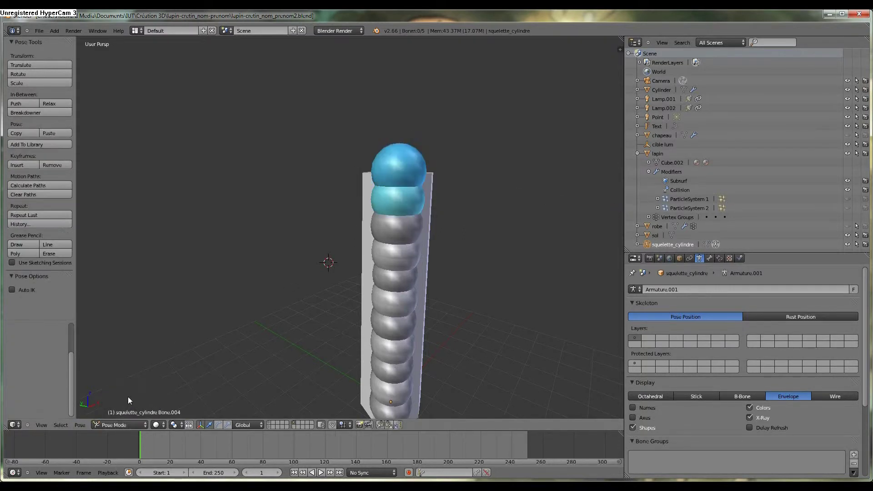
pyautogui.rightClick(393, 157)
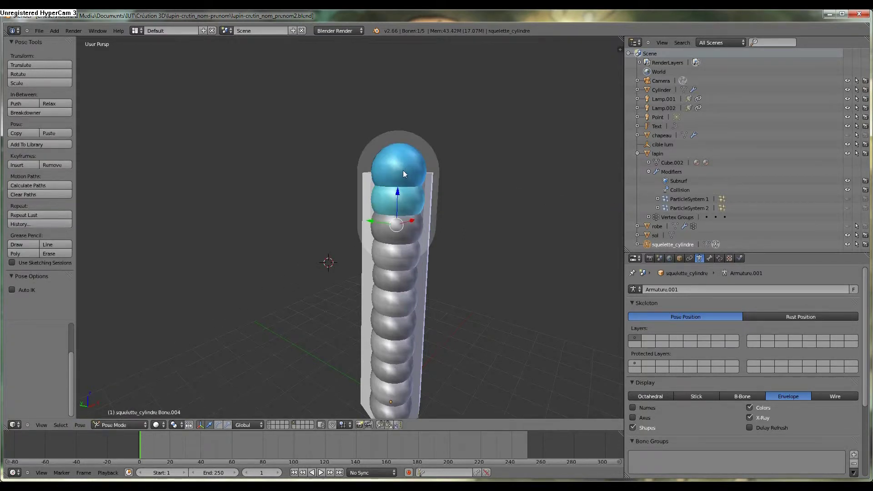
pyautogui.press('r')
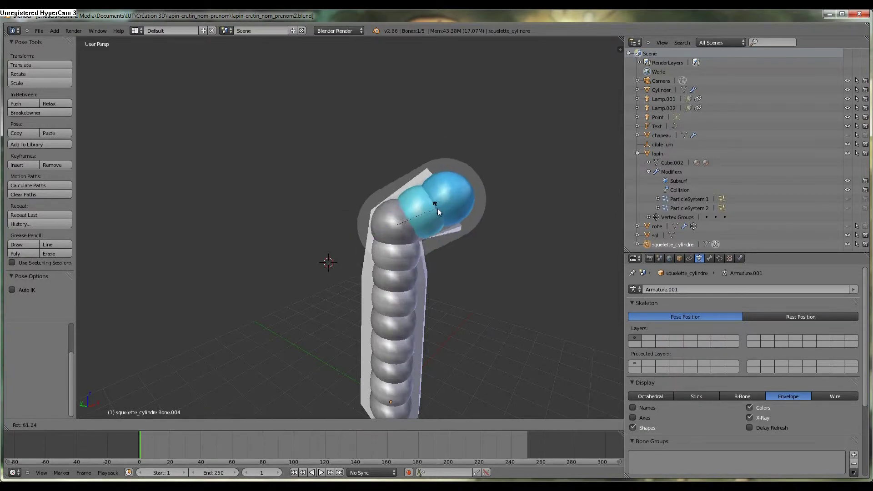
pyautogui.press('Escape')
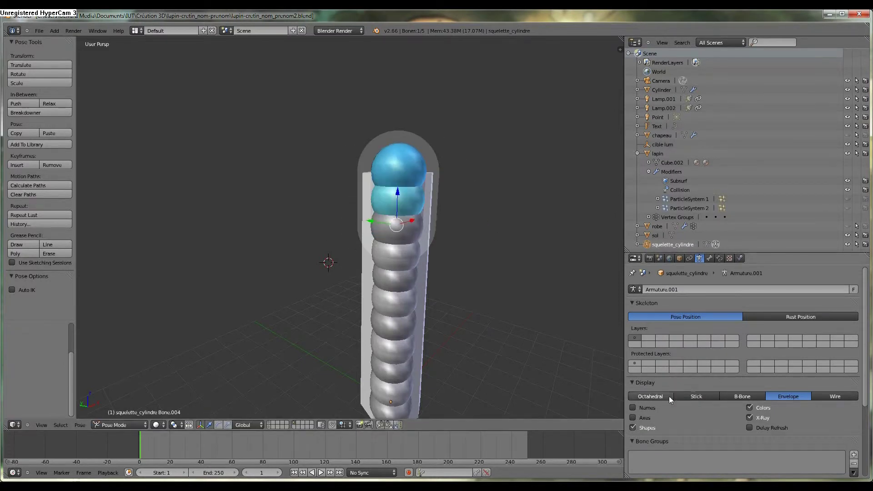
# Set the bone display to Octahedral, retest the top bone's bend, and show the Bone properties.
pyautogui.click(662, 397)
pyautogui.press('r')
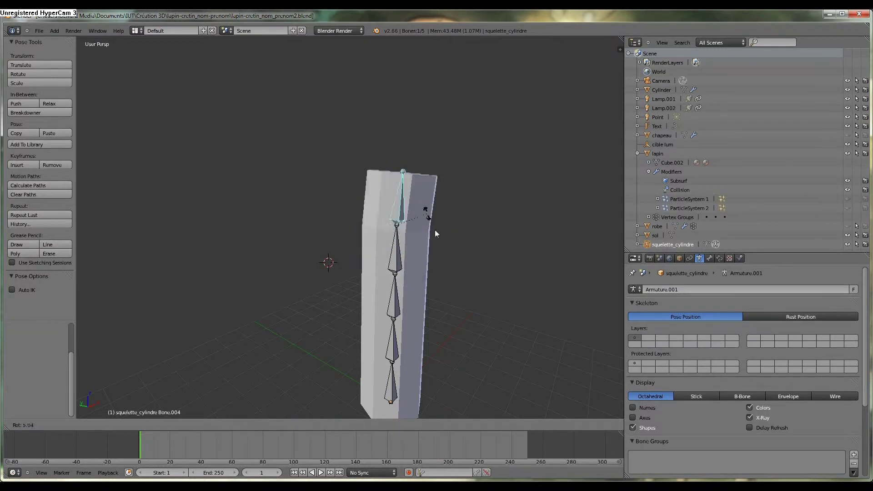
pyautogui.press('Escape')
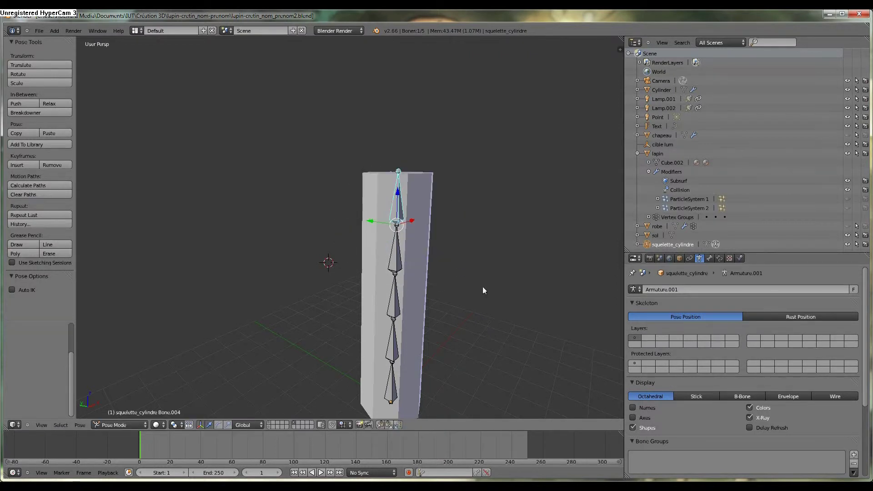
pyautogui.scroll(-3, 427, 309)
pyautogui.scroll(2, 400, 273)
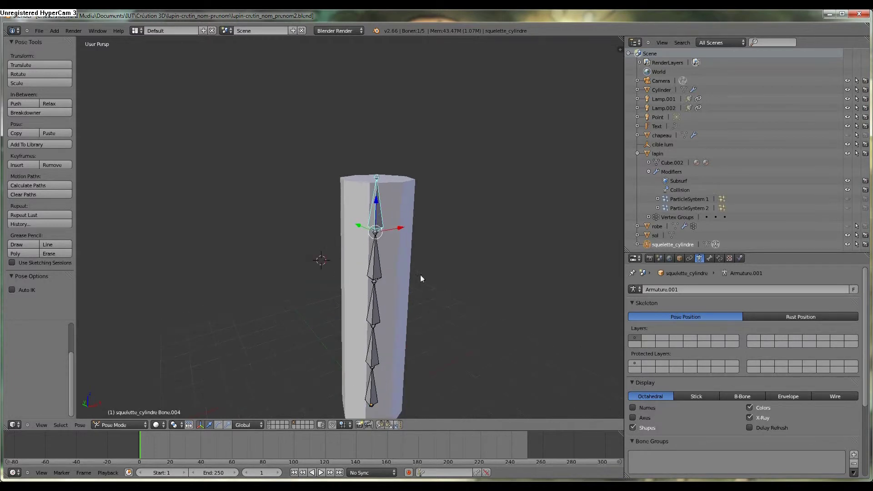
pyautogui.moveTo(420, 275); pyautogui.dragTo(408, 307, button='middle')
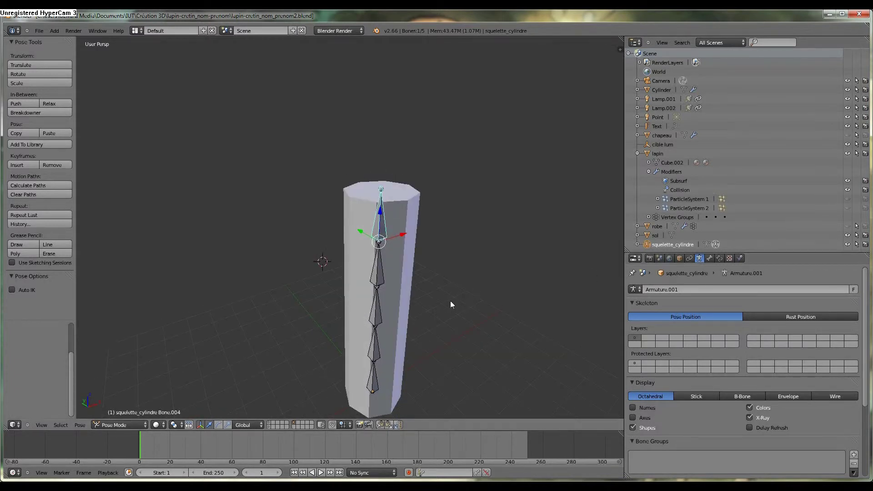
pyautogui.click(710, 258)
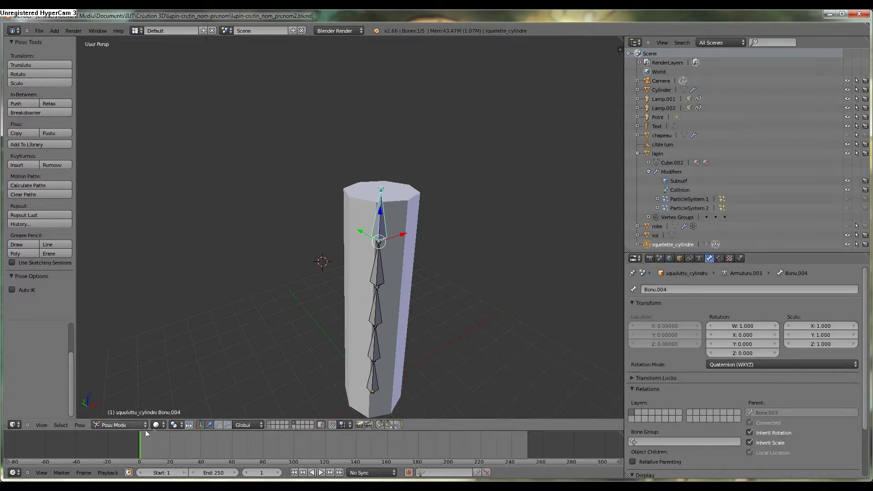
pyautogui.click(127, 424)
# Back in Object Mode, turn Vertex Groups binding back on in the cylinder's Armature modifier.
pyautogui.click(122, 415)
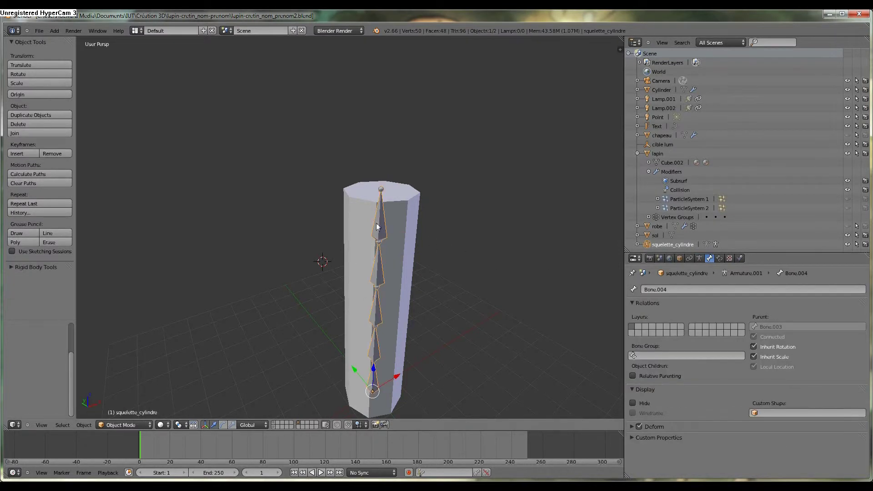
pyautogui.rightClick(406, 203)
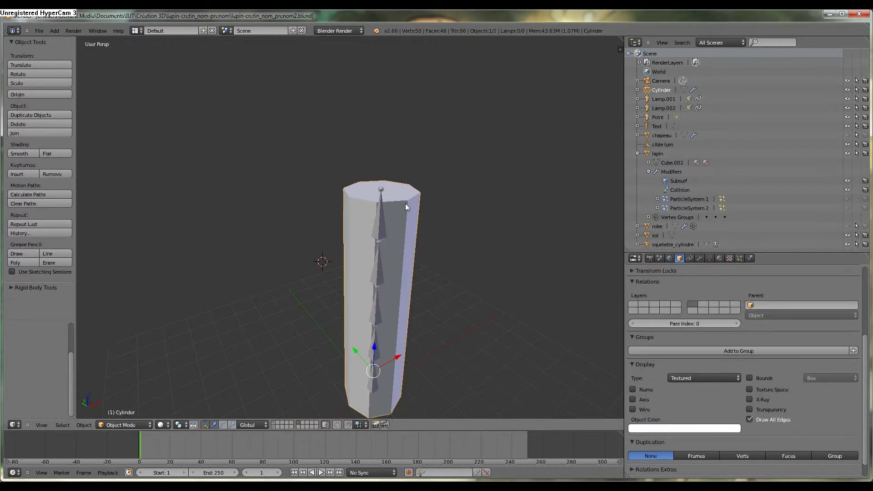
pyautogui.click(700, 258)
pyautogui.click(755, 351)
# Reselect the cylinder and switch it into Weight Paint mode.
pyautogui.moveTo(448, 295); pyautogui.dragTo(446, 265, button='middle')
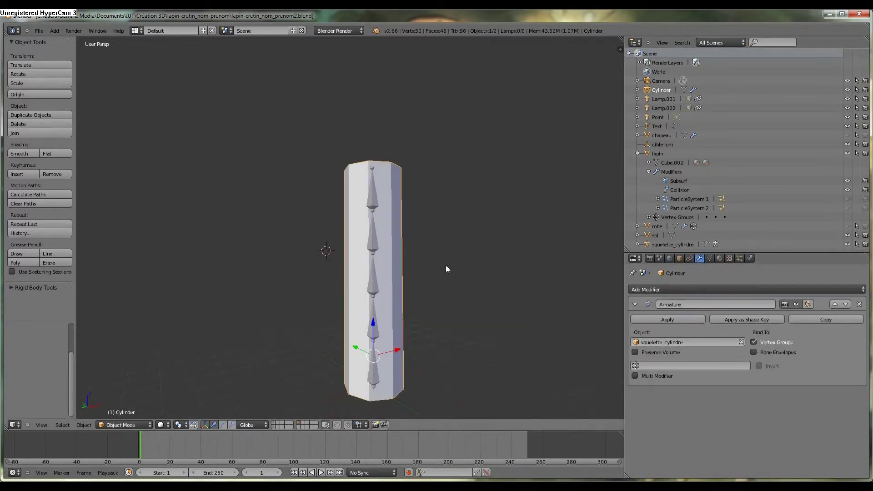
pyautogui.moveTo(378, 384); pyautogui.dragTo(386, 317, button='middle')
pyautogui.rightClick(366, 210)
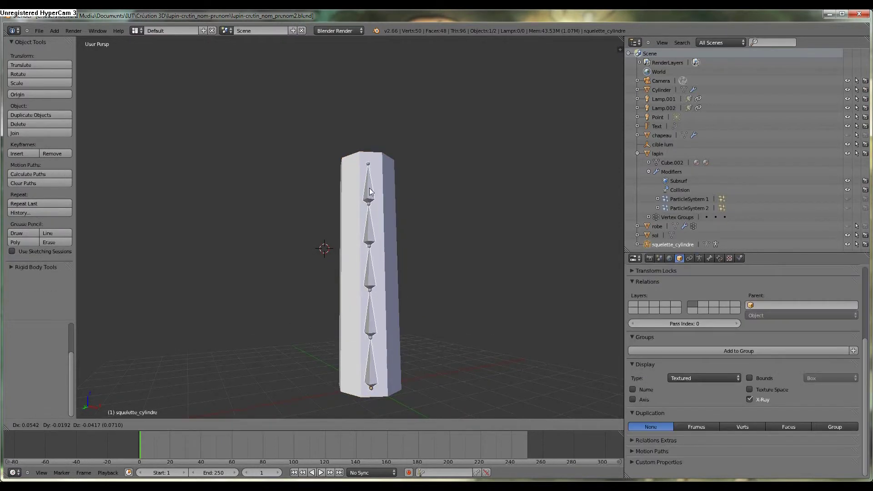
pyautogui.rightClick(392, 196)
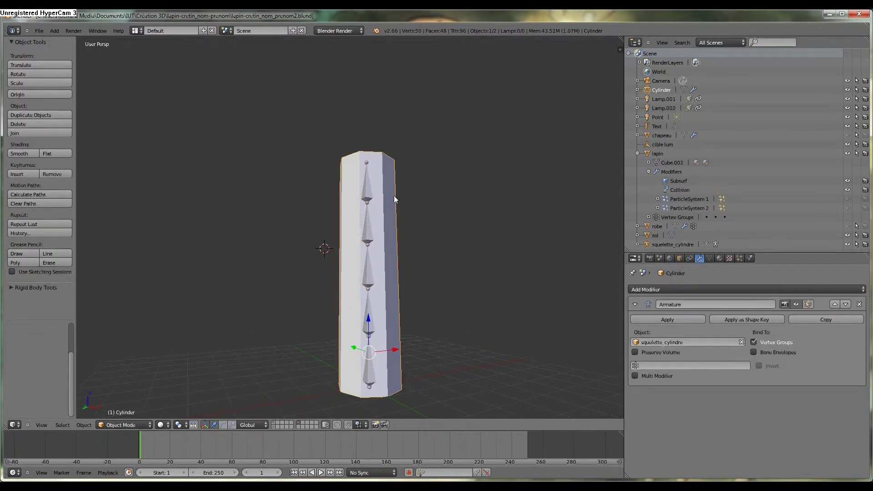
pyautogui.moveTo(393, 195); pyautogui.dragTo(394, 206, button='middle')
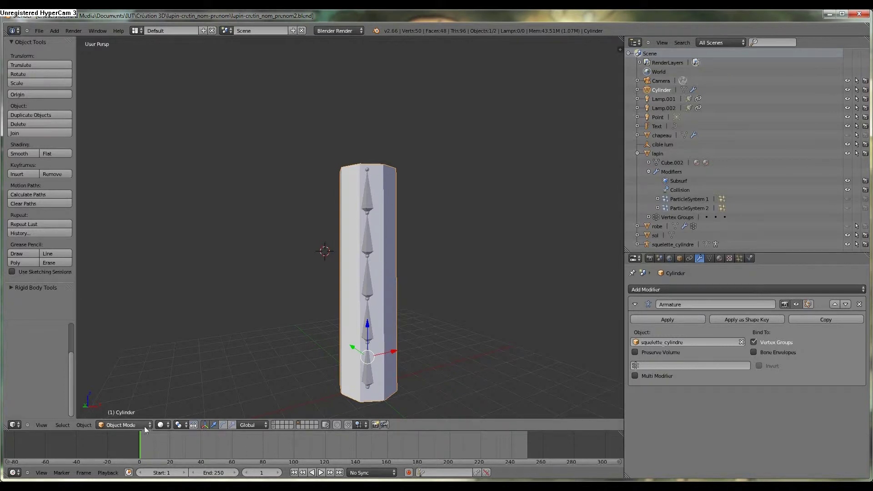
pyautogui.click(125, 425)
pyautogui.click(127, 367)
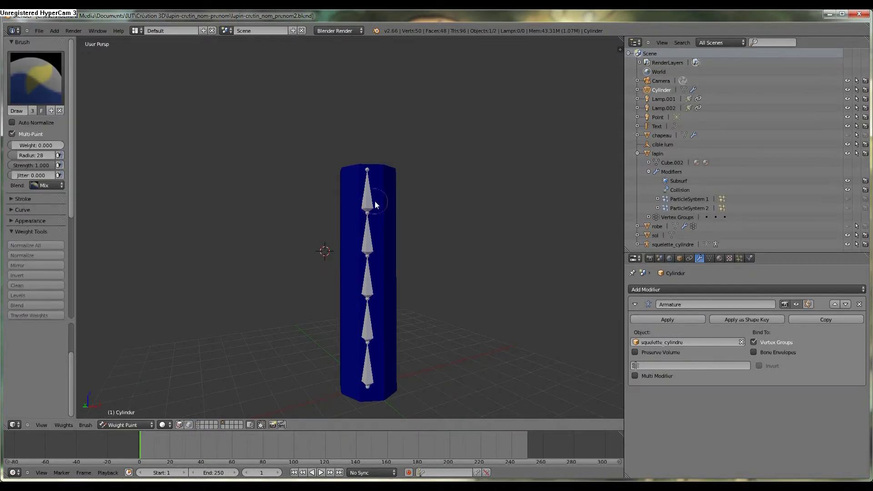
# Put the armature in Pose Mode with the top bone active, then undo back to weight painting.
pyautogui.rightClick(373, 203)
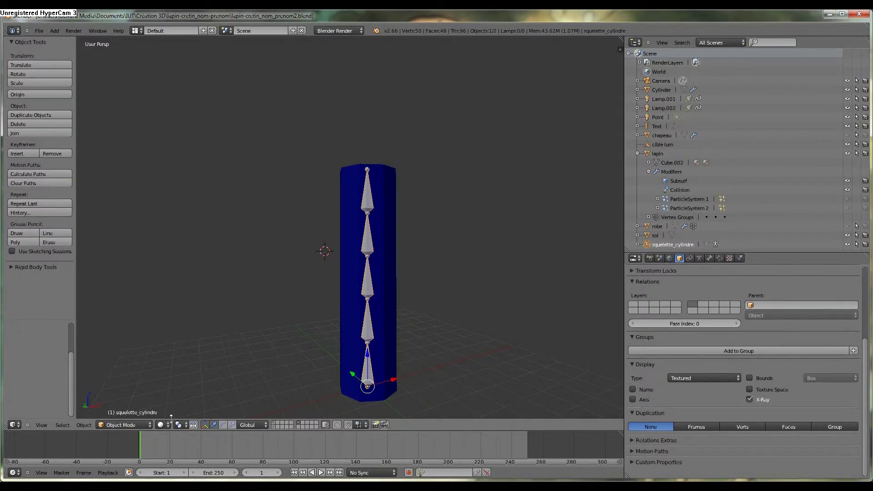
pyautogui.click(123, 424)
pyautogui.click(122, 394)
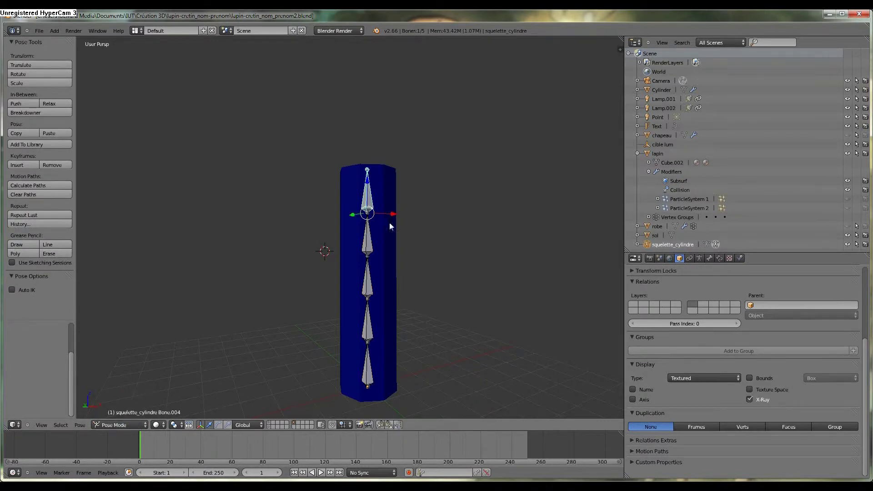
pyautogui.hotkey('ctrl', 'z')
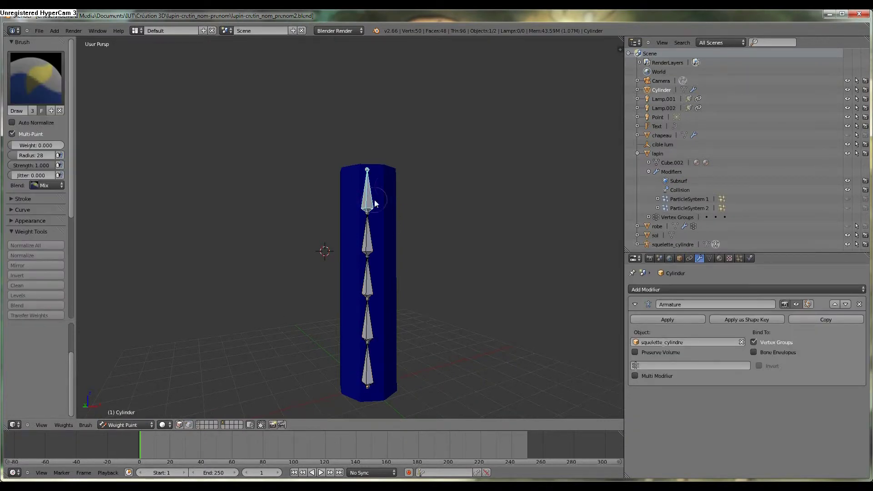
pyautogui.scroll(1, 387, 186)
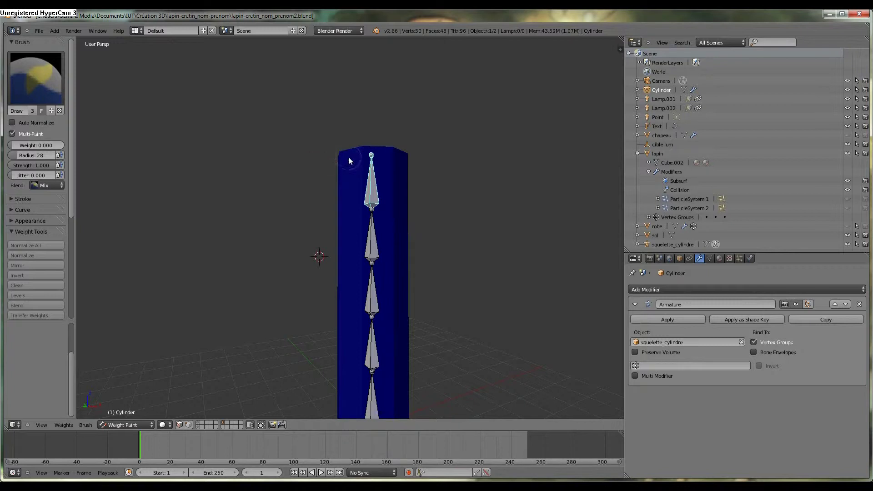
pyautogui.moveTo(348, 160); pyautogui.dragTo(352, 167, button='middle')
# Set Weight to 1.0 and paint the cylinder's upper half red.
pyautogui.moveTo(24, 145); pyautogui.dragTo(196, 154)
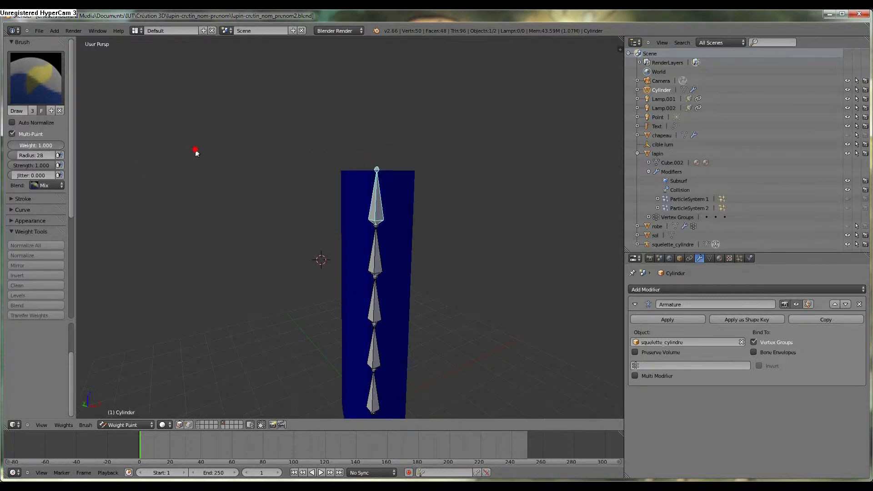
pyautogui.moveTo(327, 175)
pyautogui.mouseDown()
pyautogui.moveTo(417, 175)
pyautogui.moveTo(425, 203)
pyautogui.moveTo(395, 227)
pyautogui.moveTo(337, 231)
pyautogui.moveTo(423, 230)
pyautogui.mouseUp()
pyautogui.moveTo(422, 230)
pyautogui.mouseDown(button='middle')
pyautogui.moveTo(431, 253)
pyautogui.moveTo(547, 241)
pyautogui.moveTo(405, 206)
pyautogui.mouseUp(button='middle')
pyautogui.moveTo(405, 205)
pyautogui.mouseDown()
pyautogui.moveTo(361, 198)
pyautogui.moveTo(361, 181)
pyautogui.mouseUp()
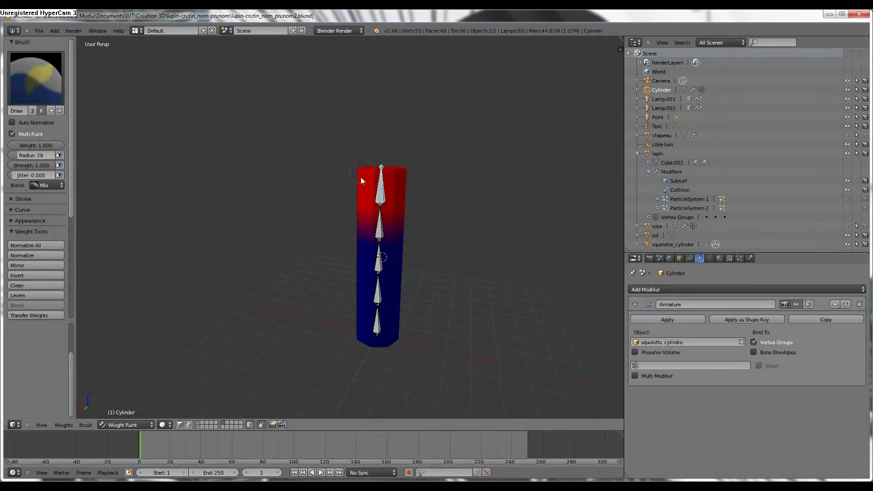
# Enable face selection masking, select a middle face, and return to Object Mode.
pyautogui.click(184, 425)
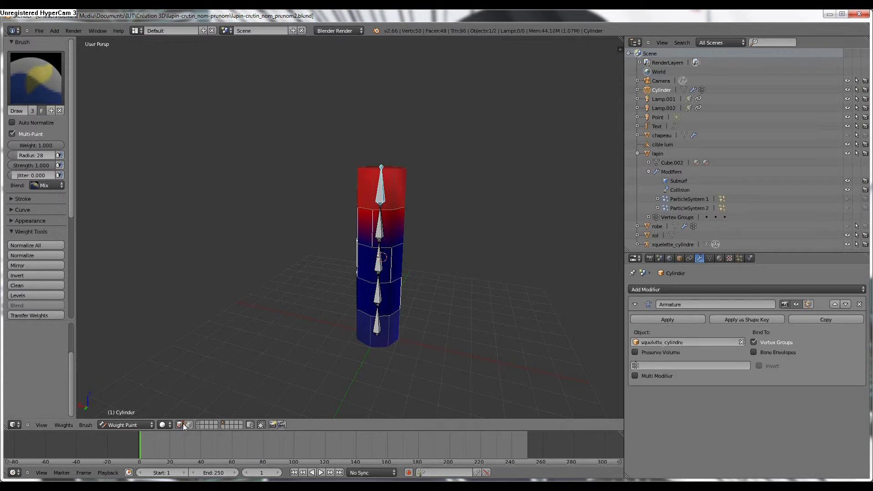
pyautogui.moveTo(343, 217); pyautogui.dragTo(415, 226, button='middle')
pyautogui.rightClick(395, 234)
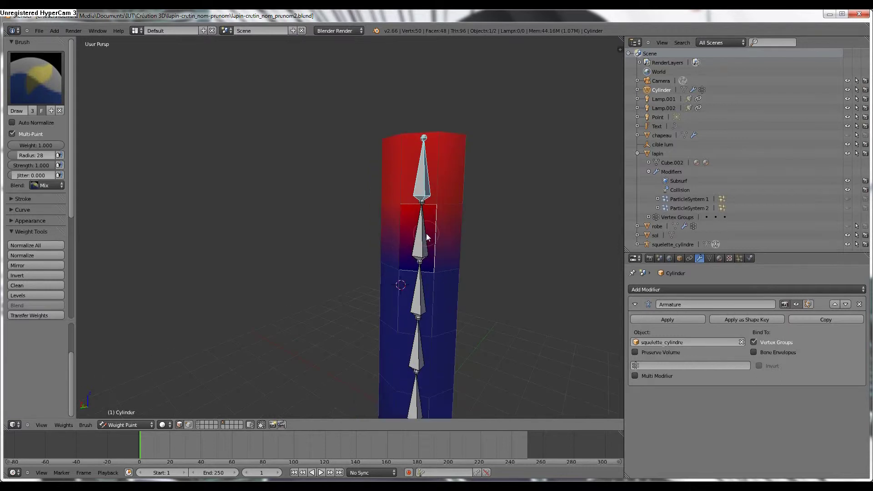
pyautogui.click(130, 425)
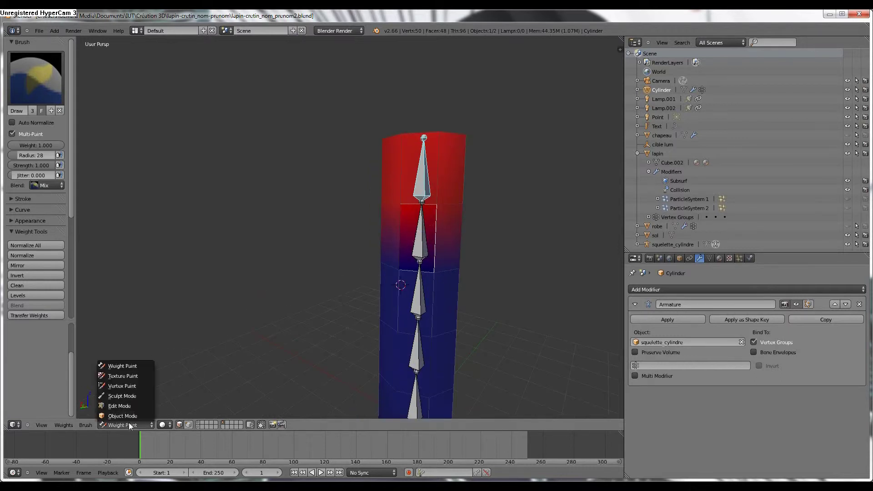
pyautogui.click(123, 417)
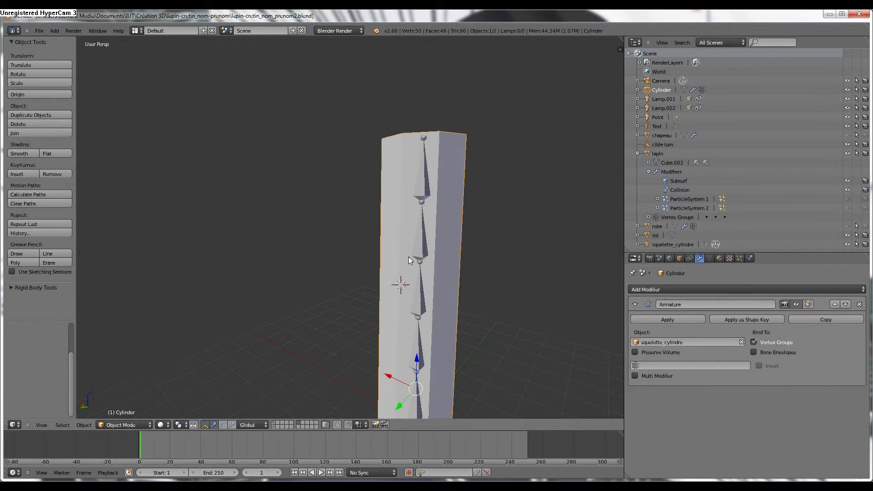
# Select a middle bone and the cylinder, enter Weight Paint, and brush weight near the bone.
pyautogui.rightClick(410, 261)
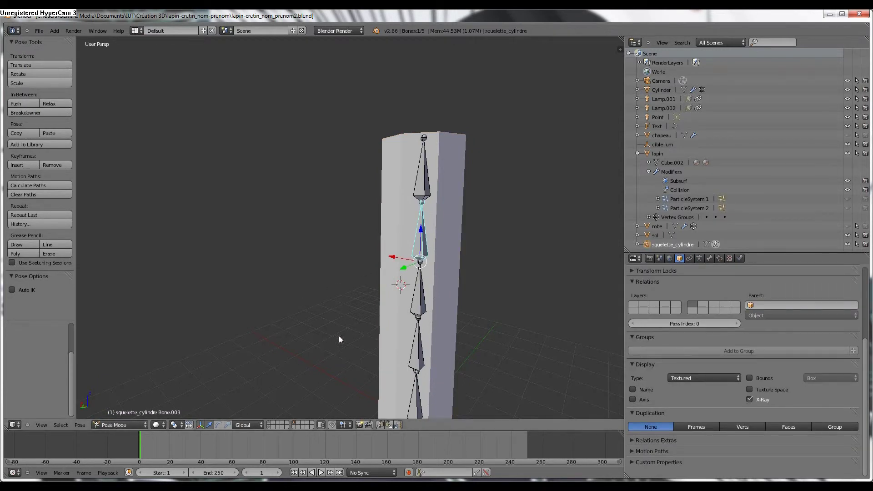
pyautogui.rightClick(433, 300)
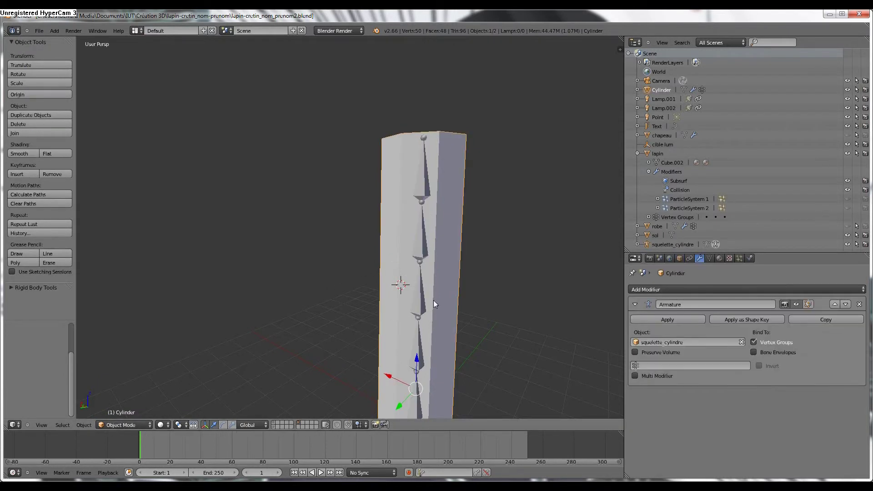
pyautogui.click(123, 425)
pyautogui.click(120, 366)
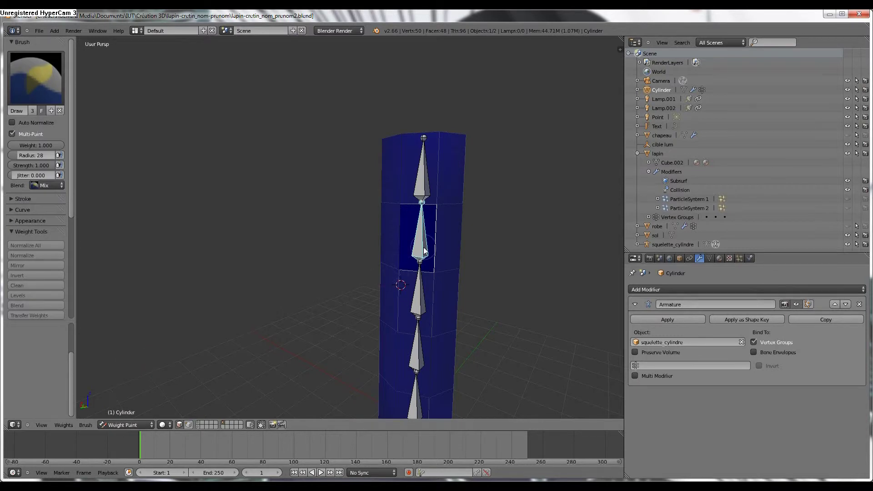
pyautogui.moveTo(387, 277); pyautogui.dragTo(450, 267)
pyautogui.moveTo(428, 216)
pyautogui.mouseDown()
pyautogui.moveTo(396, 218)
pyautogui.moveTo(448, 211)
pyautogui.mouseUp()
# Pick the lower bone's group and paint red and yellow weight on the cylinder's left side.
pyautogui.rightClick(421, 293)
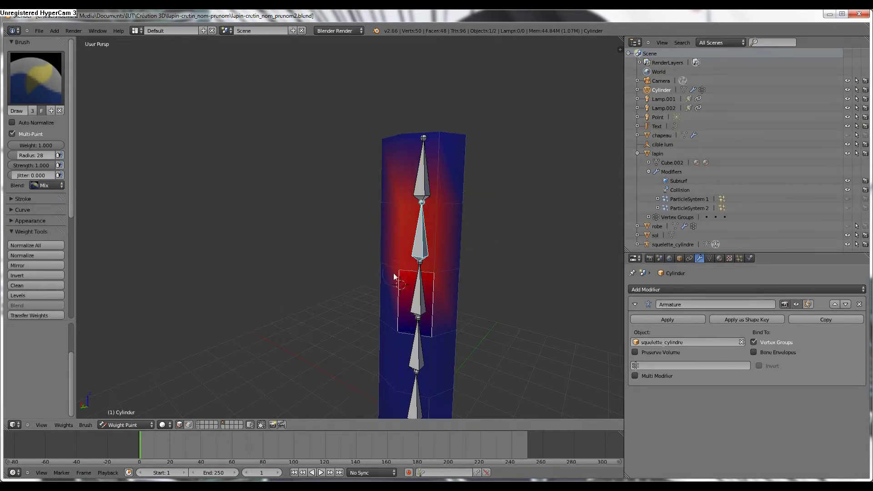
pyautogui.moveTo(423, 309)
pyautogui.mouseDown(button='middle')
pyautogui.moveTo(454, 347)
pyautogui.moveTo(440, 303)
pyautogui.moveTo(392, 309)
pyautogui.mouseUp(button='middle')
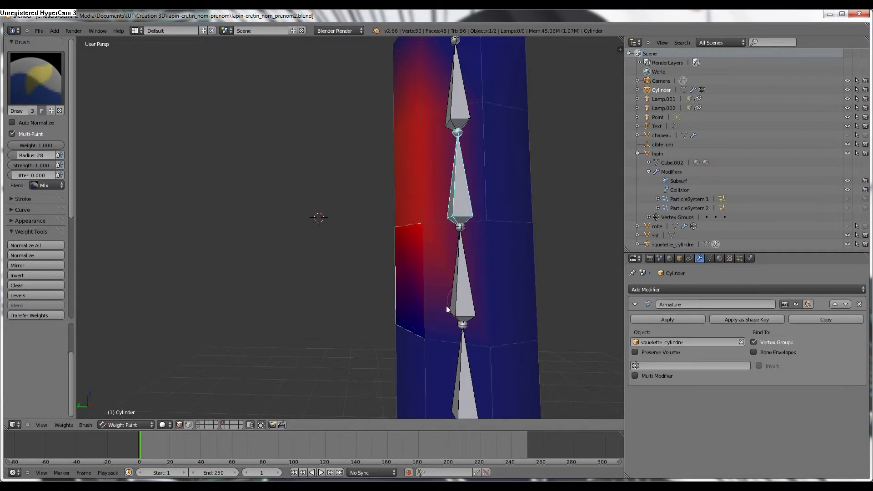
pyautogui.click(180, 424)
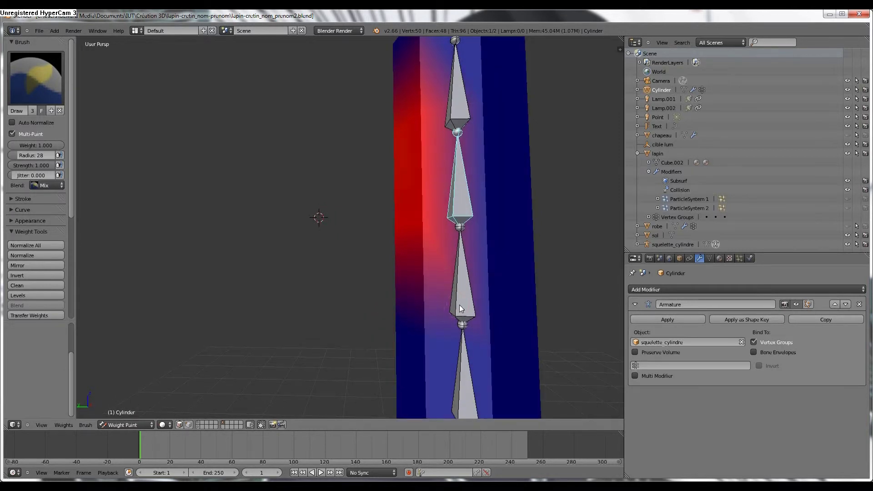
pyautogui.keyDown('ctrl'); pyautogui.rightClick(459, 304); pyautogui.keyUp('ctrl')
pyautogui.click(180, 425)
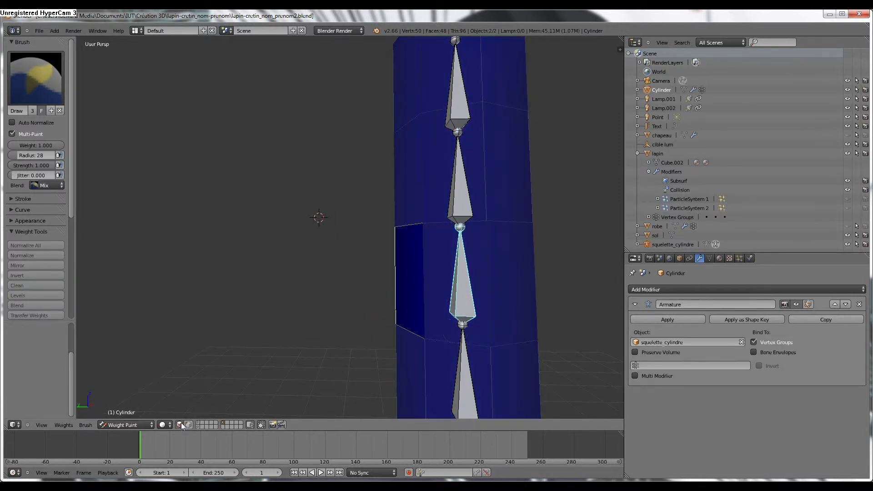
pyautogui.moveTo(421, 234); pyautogui.dragTo(473, 227)
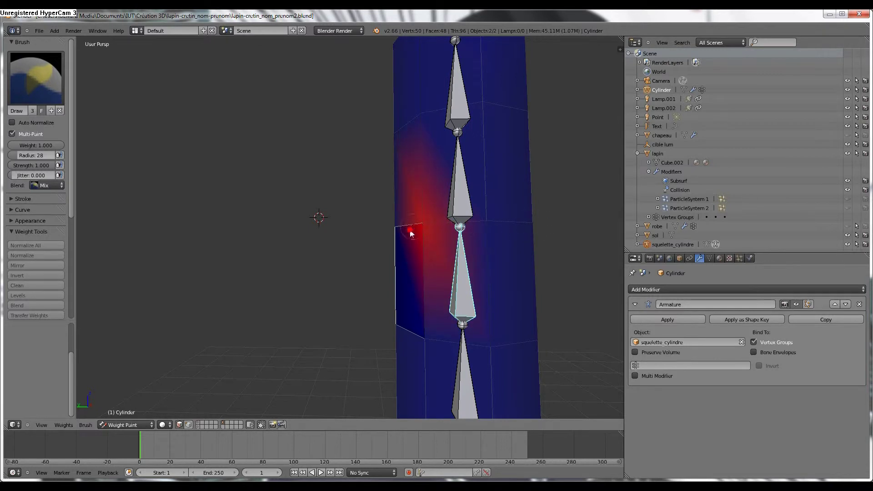
pyautogui.moveTo(419, 348); pyautogui.dragTo(433, 314)
# Select all faces, limit the mask to a single face, then turn face masking off.
pyautogui.scroll(-2, 429, 307)
pyautogui.moveTo(427, 304)
pyautogui.mouseDown(button='middle')
pyautogui.moveTo(478, 314)
pyautogui.moveTo(436, 322)
pyautogui.moveTo(394, 217)
pyautogui.mouseUp(button='middle')
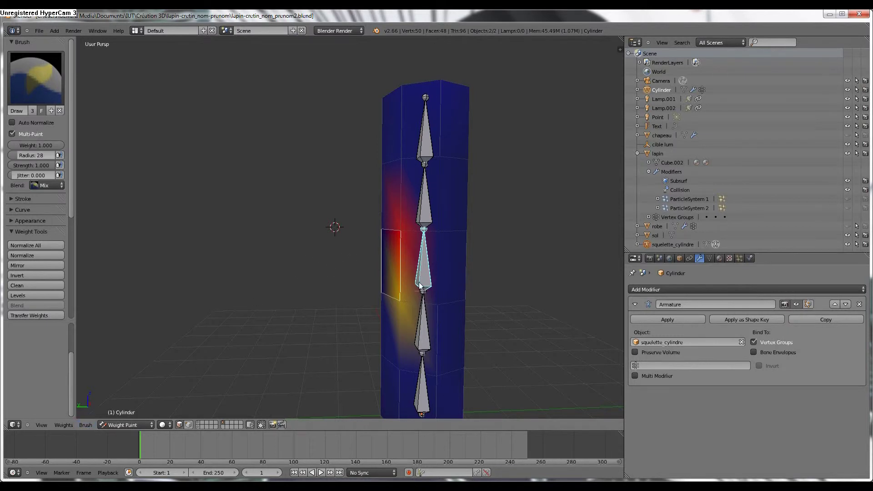
pyautogui.press('a')
pyautogui.press('a')
pyautogui.press('a')
pyautogui.rightClick(425, 315)
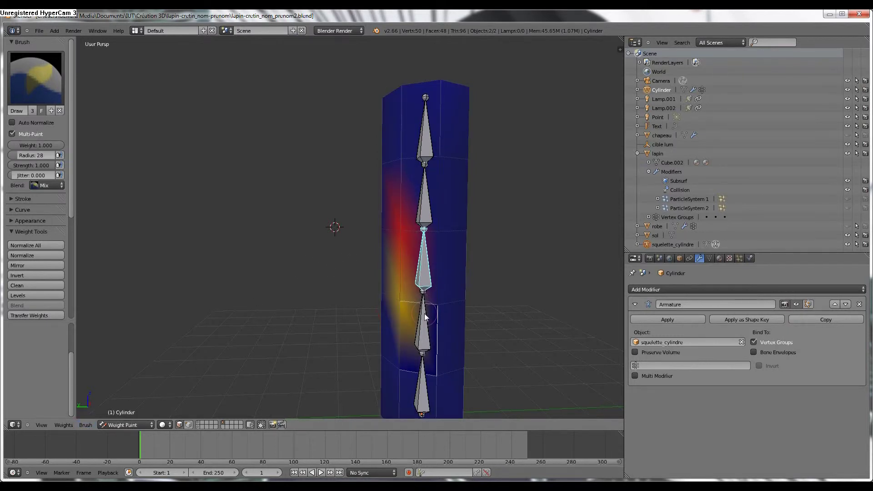
pyautogui.click(186, 425)
# Select all five bones and assign automatic weights from the bones to the cylinder.
pyautogui.press('a')
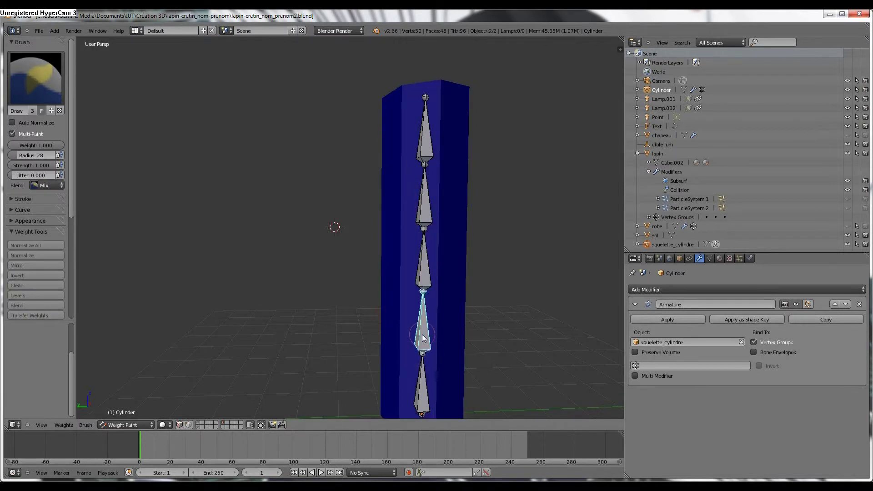
pyautogui.press('a')
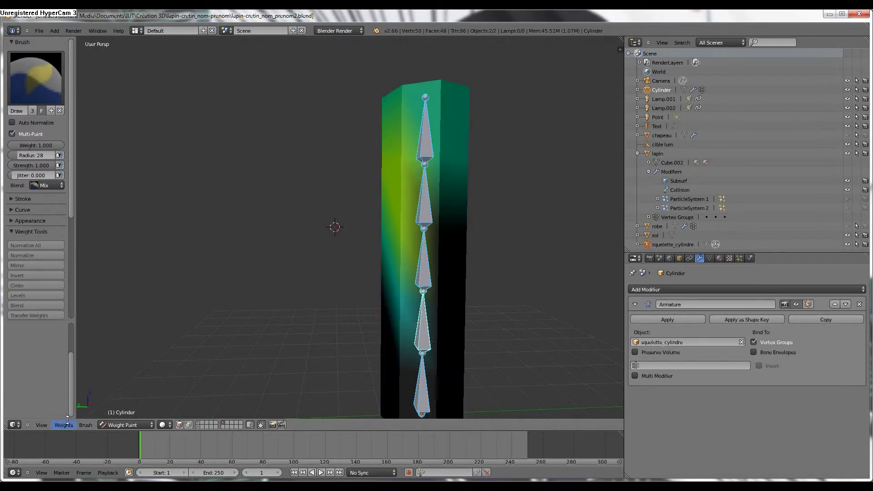
pyautogui.click(70, 427)
pyautogui.click(69, 427)
pyautogui.click(87, 425)
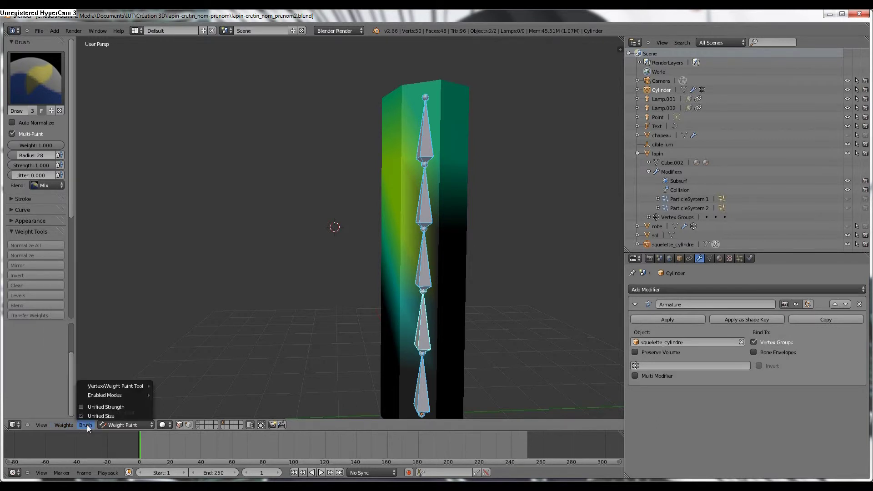
pyautogui.click(63, 425)
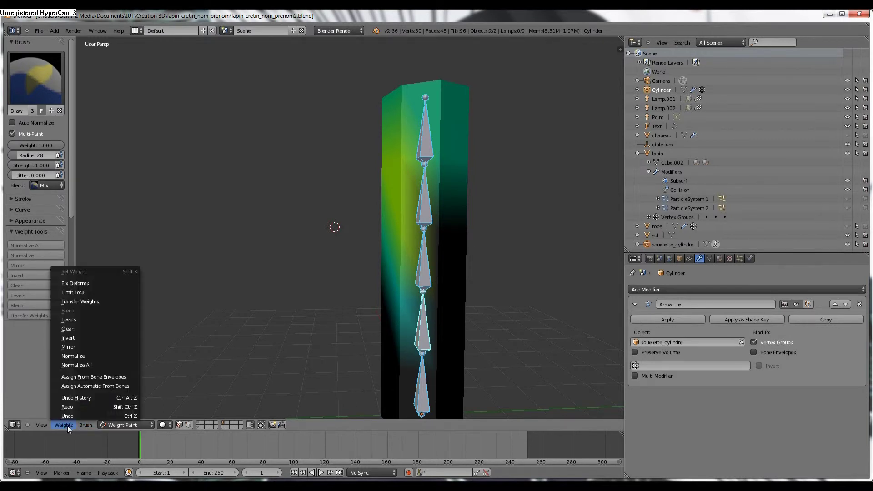
pyautogui.click(82, 388)
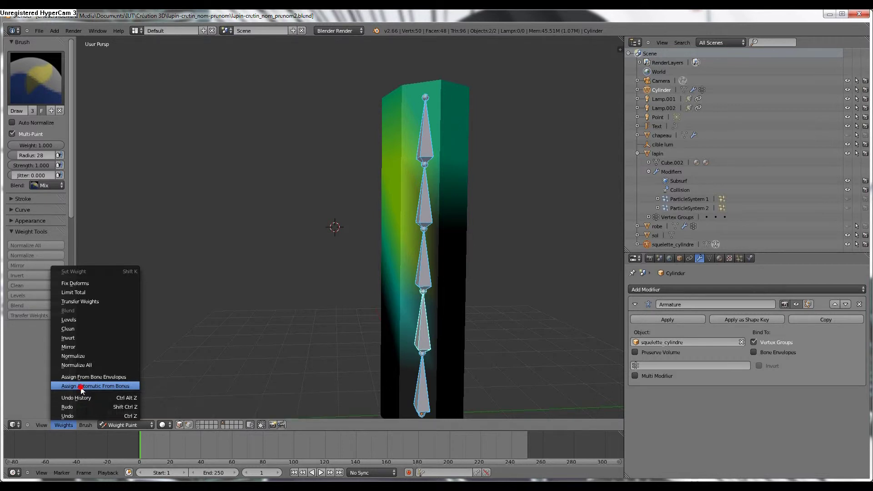
# Inspect each bone's weight band in turn, cycling from top to bottom several times.
pyautogui.rightClick(428, 138)
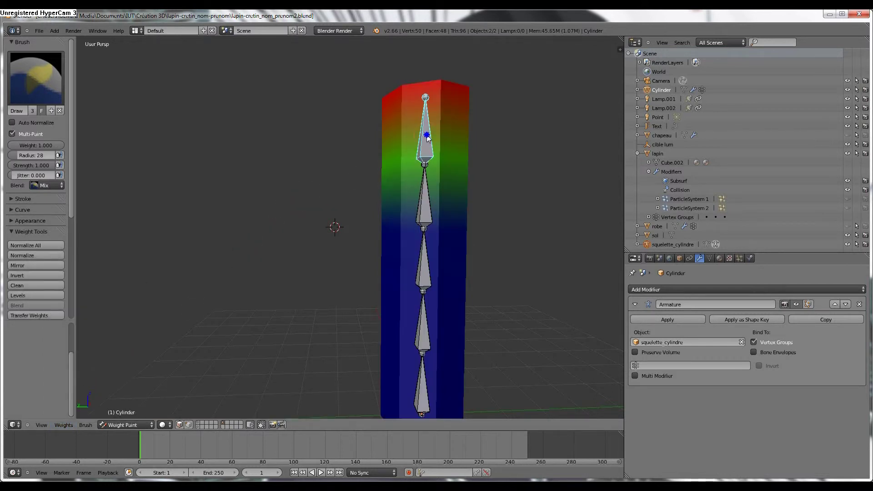
pyautogui.rightClick(425, 207)
pyautogui.rightClick(424, 260)
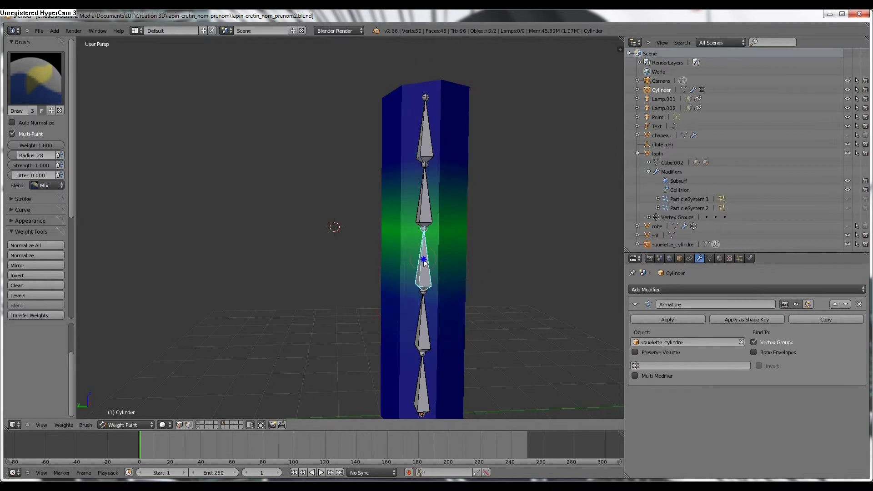
pyautogui.rightClick(425, 325)
pyautogui.rightClick(425, 377)
pyautogui.scroll(-3, 427, 373)
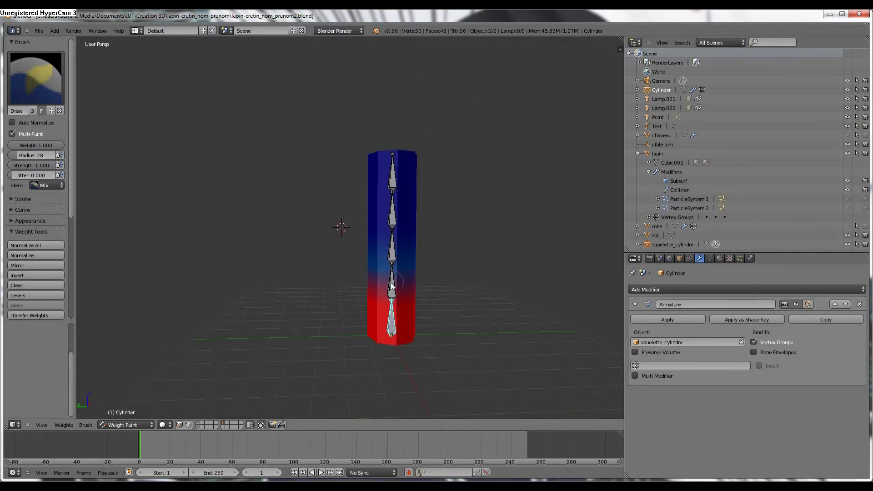
pyautogui.rightClick(391, 285)
pyautogui.rightClick(390, 255)
pyautogui.rightClick(394, 217)
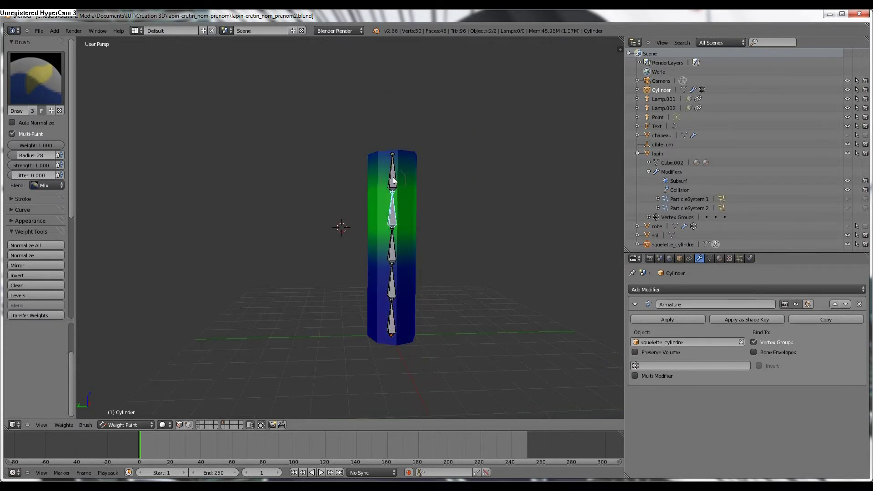
pyautogui.rightClick(394, 179)
pyautogui.rightClick(395, 217)
pyautogui.rightClick(394, 253)
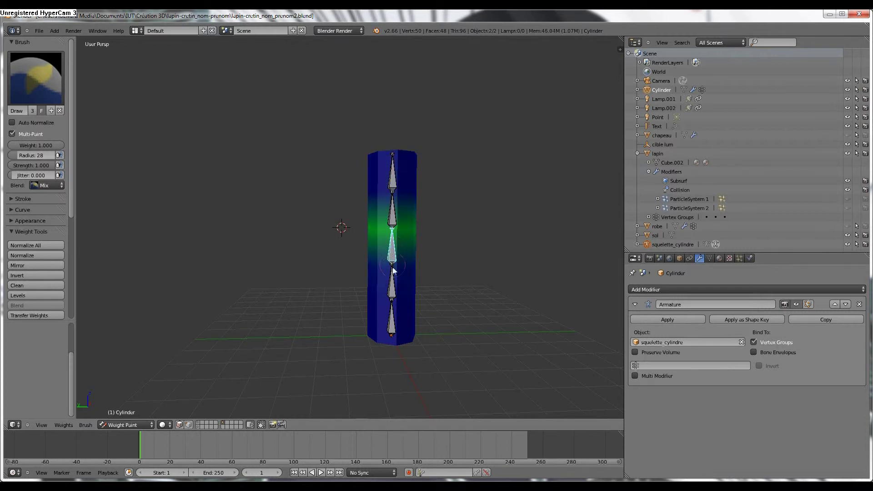
pyautogui.rightClick(394, 284)
pyautogui.rightClick(395, 318)
pyautogui.rightClick(394, 285)
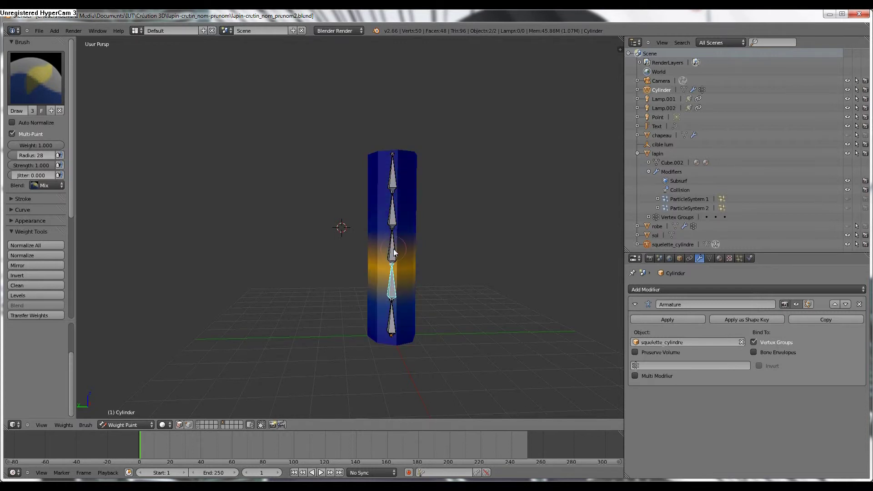
pyautogui.rightClick(394, 253)
pyautogui.rightClick(394, 217)
pyautogui.rightClick(396, 183)
# With the cylinder upright, review every bone's weights again, ending on the top bone.
pyautogui.moveTo(395, 183)
pyautogui.mouseDown(button='middle')
pyautogui.moveTo(396, 212)
pyautogui.moveTo(479, 281)
pyautogui.moveTo(394, 174)
pyautogui.mouseUp(button='middle')
pyautogui.scroll(1, 389, 210)
pyautogui.moveTo(389, 210)
pyautogui.mouseDown(button='middle')
pyautogui.moveTo(408, 251)
pyautogui.moveTo(396, 201)
pyautogui.mouseUp(button='middle')
pyautogui.rightClick(400, 210)
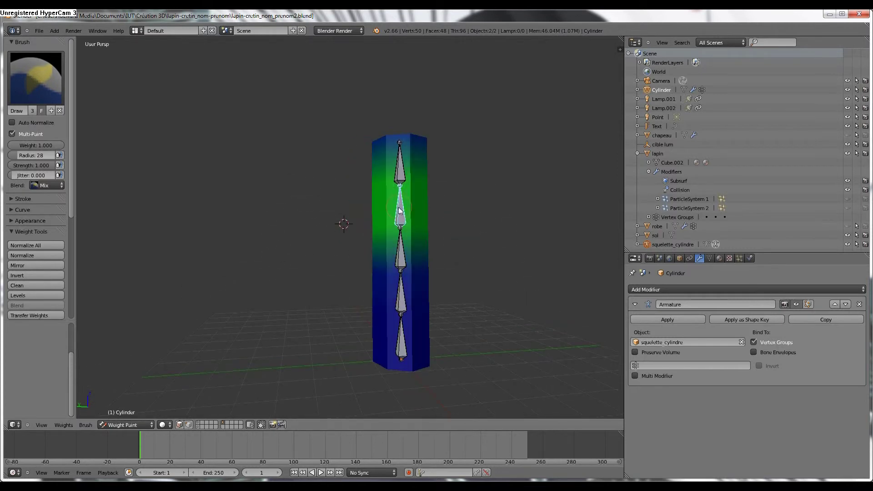
pyautogui.rightClick(402, 259)
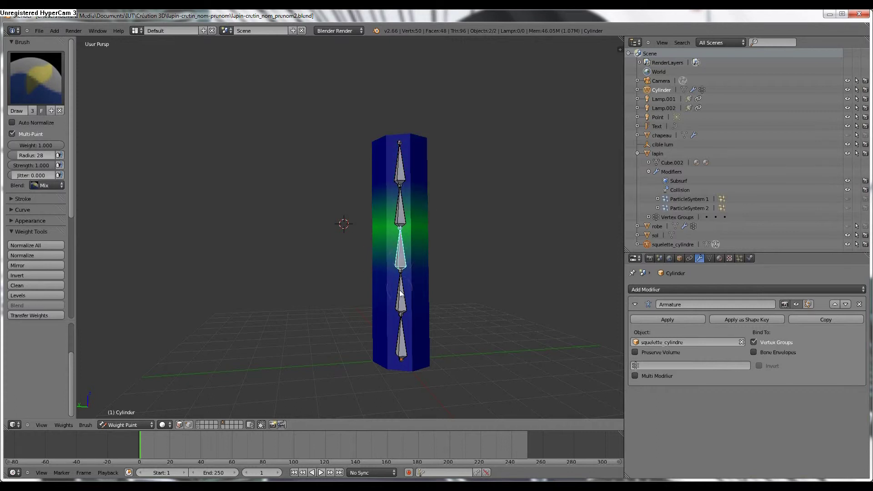
pyautogui.rightClick(401, 293)
pyautogui.rightClick(407, 335)
pyautogui.rightClick(400, 173)
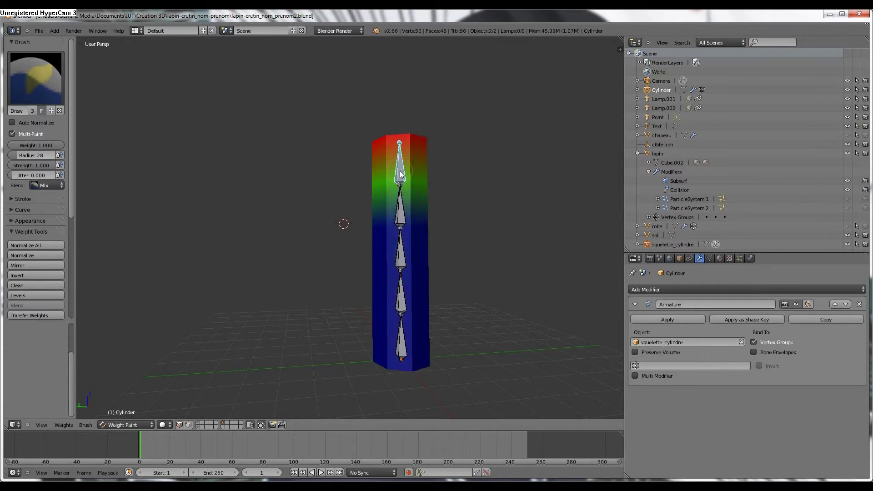
pyautogui.press('Tab')
pyautogui.press('Tab')
pyautogui.hotkey('ctrl', 'Tab')
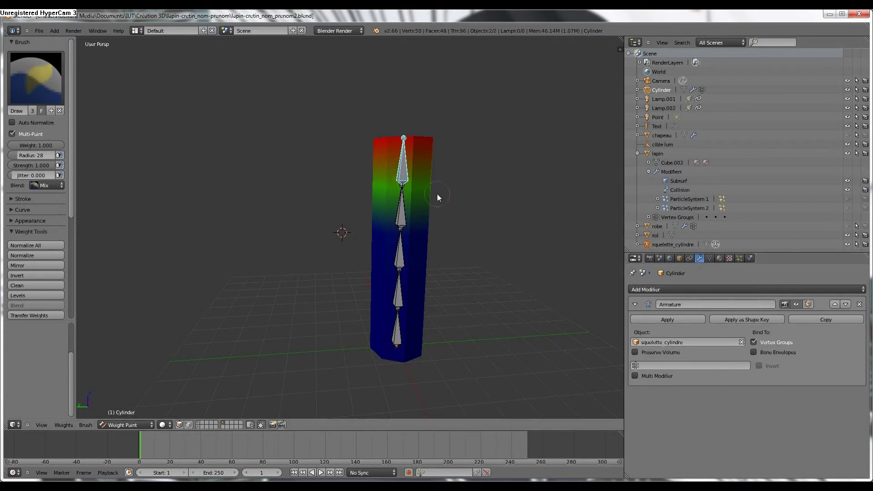
# Check the cylinder's vertex groups, then return to Object Mode.
pyautogui.click(711, 257)
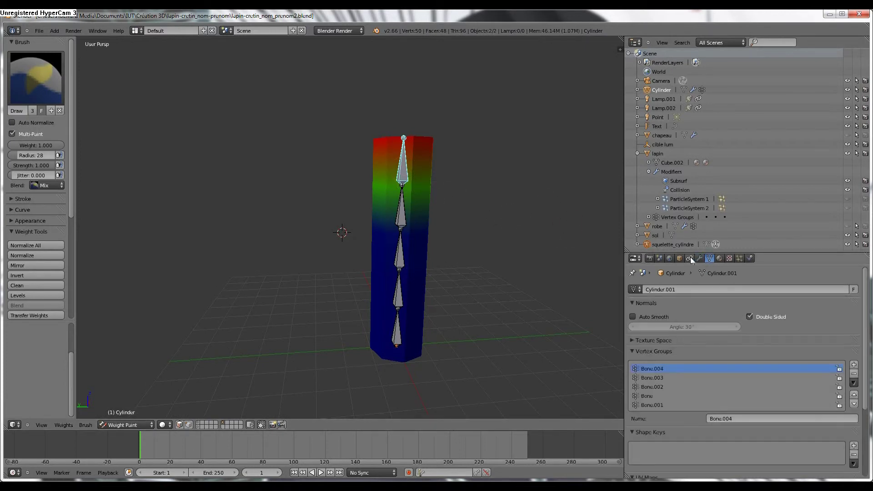
pyautogui.click(690, 257)
pyautogui.moveTo(589, 280)
pyautogui.mouseDown(button='middle')
pyautogui.moveTo(349, 283)
pyautogui.moveTo(341, 312)
pyautogui.mouseUp(button='middle')
pyautogui.click(138, 425)
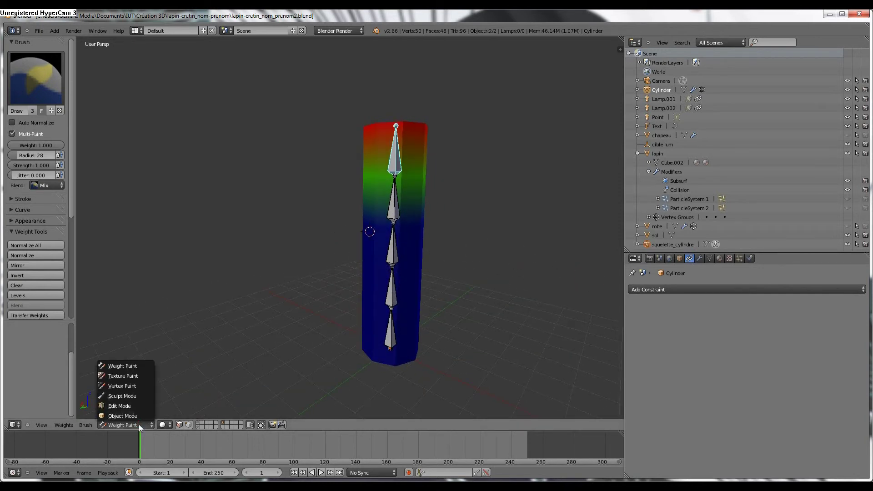
pyautogui.click(126, 425)
pyautogui.click(123, 415)
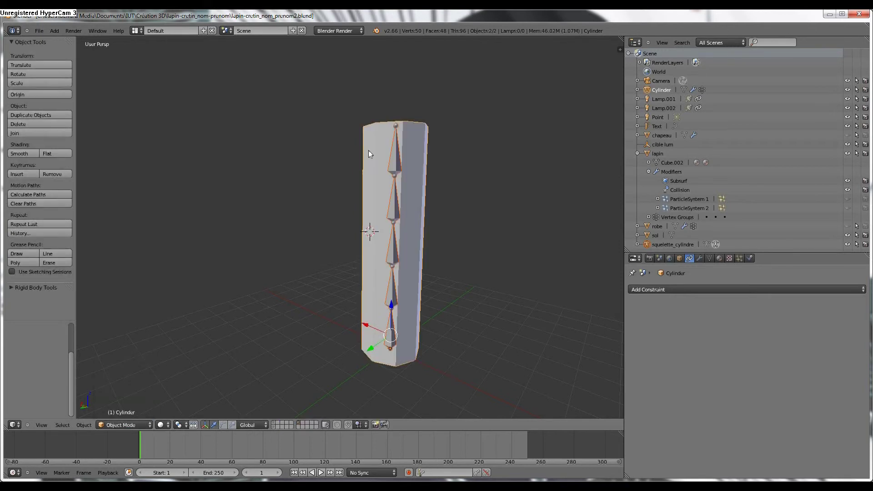
# In Pose Mode on the armature, rotate Bone.002 to bend the cylinder.
pyautogui.rightClick(390, 161)
pyautogui.moveTo(387, 166); pyautogui.dragTo(386, 186, button='middle')
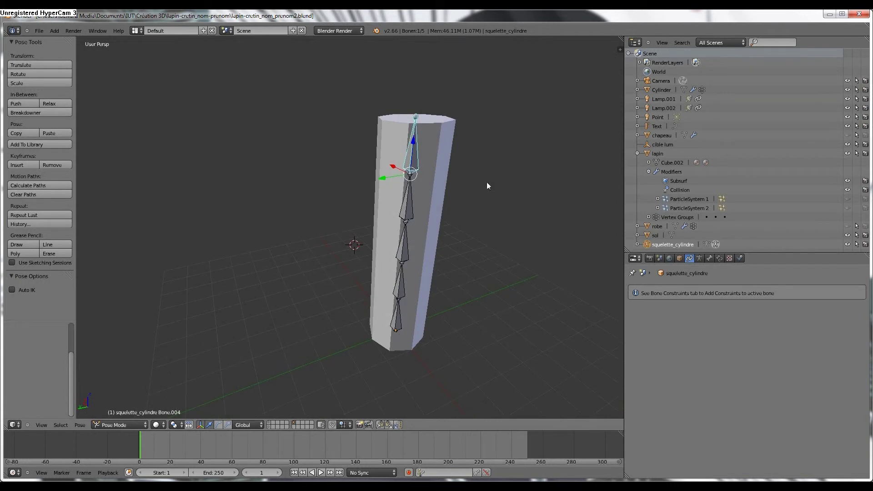
pyautogui.rightClick(406, 256)
pyautogui.moveTo(405, 256); pyautogui.dragTo(418, 258, button='middle')
pyautogui.click(219, 424)
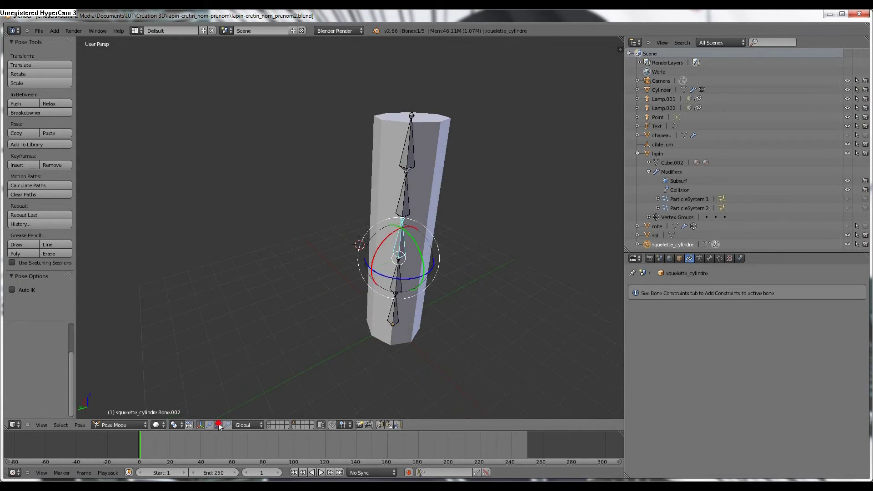
pyautogui.moveTo(413, 240)
pyautogui.mouseDown()
pyautogui.moveTo(460, 238)
pyautogui.moveTo(485, 263)
pyautogui.mouseUp()
# Bend Bone.003 further, then undo both bends to straighten the cylinder.
pyautogui.rightClick(430, 228)
pyautogui.rightClick(479, 239)
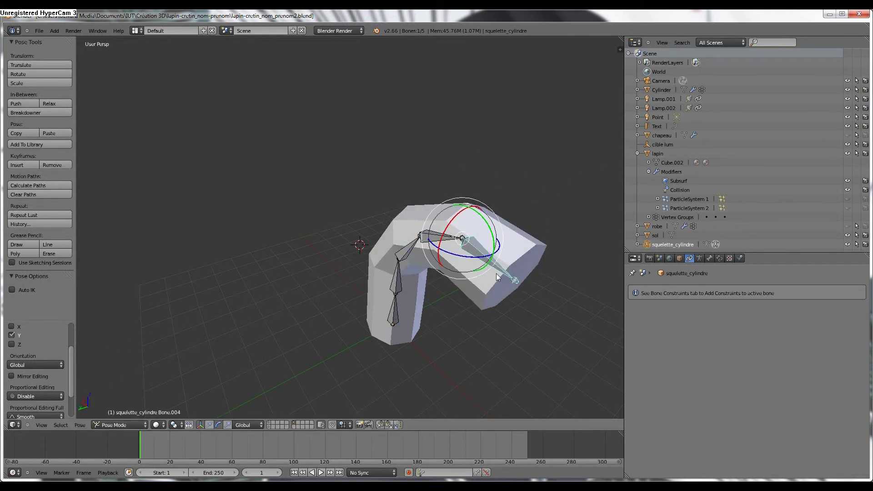
pyautogui.hotkey('ctrl', 'z')
pyautogui.hotkey('ctrl', 'z')
pyautogui.hotkey('ctrl', 'z')
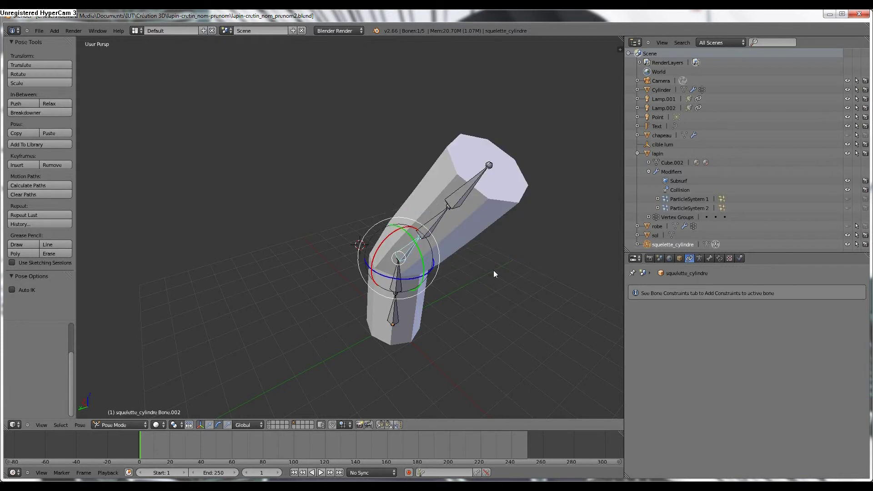
pyautogui.hotkey('ctrl', 'z')
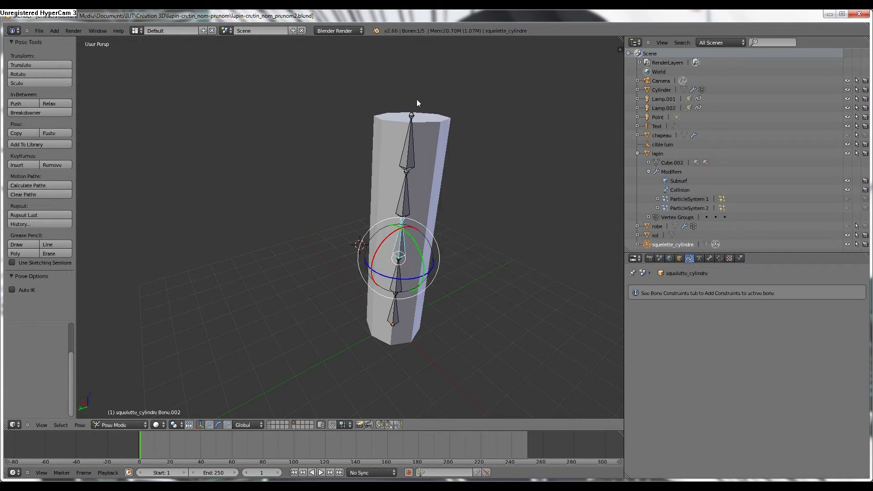
pyautogui.rightClick(408, 133)
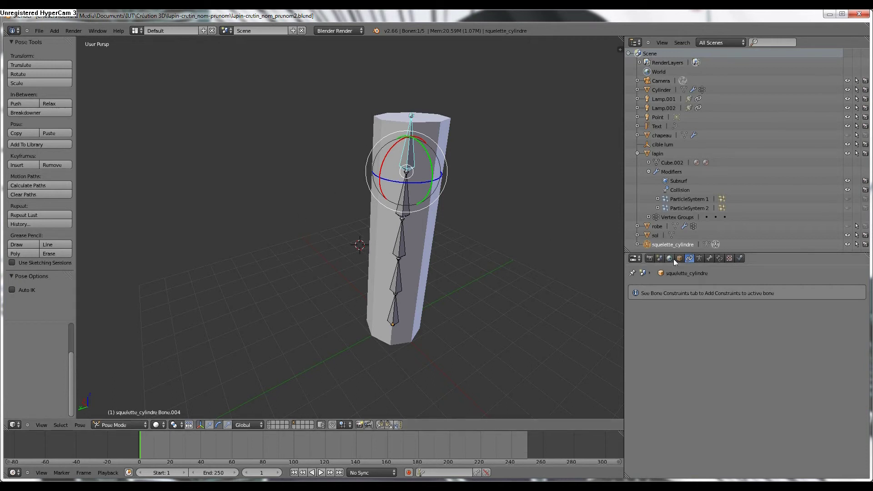
# Add an Inverse Kinematics constraint to Bone.004 from the Bone Constraints tab.
pyautogui.click(719, 258)
pyautogui.click(696, 289)
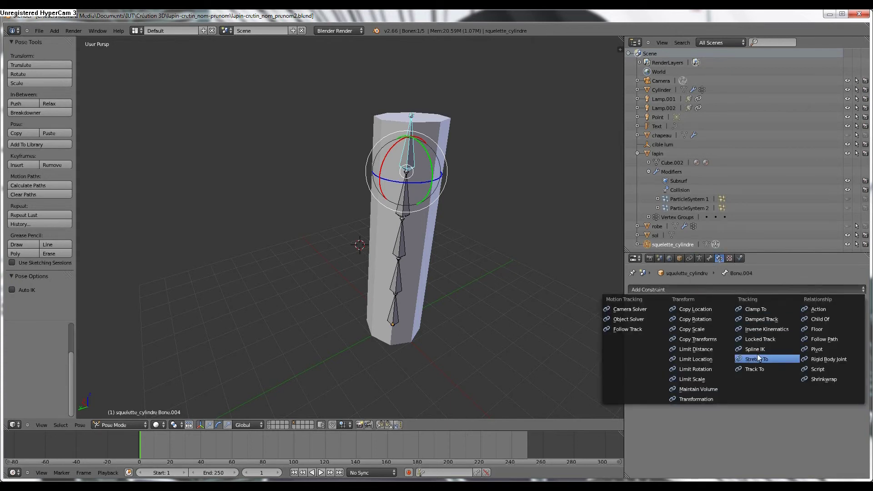
pyautogui.click(730, 289)
pyautogui.click(755, 331)
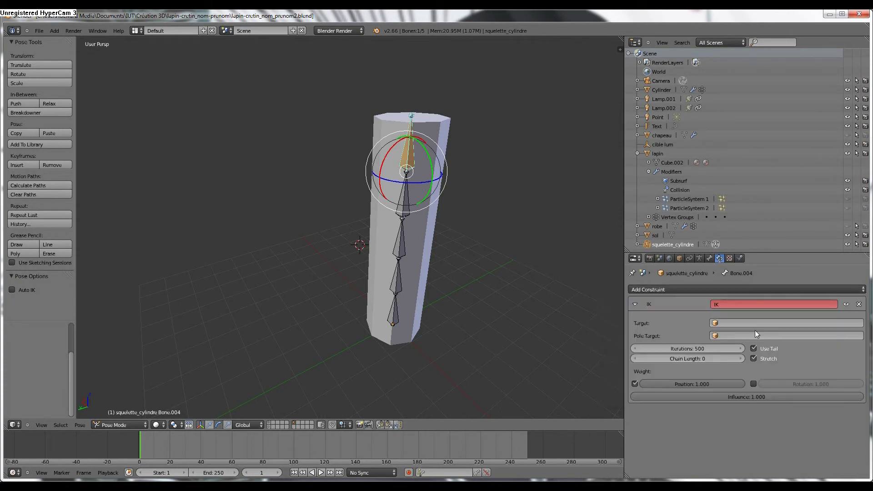
pyautogui.moveTo(485, 233); pyautogui.dragTo(456, 263, button='middle')
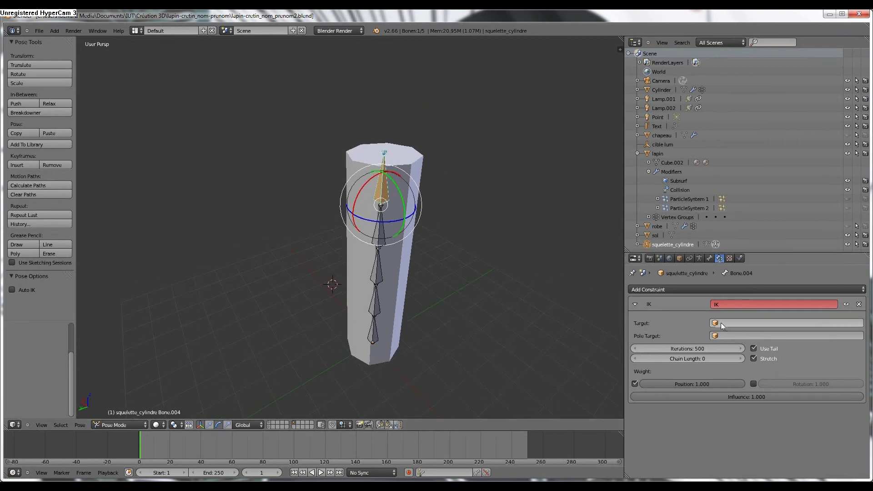
# Switch to Object Mode and add a plain-axes Empty.
pyautogui.click(51, 32)
pyautogui.moveTo(65, 106)
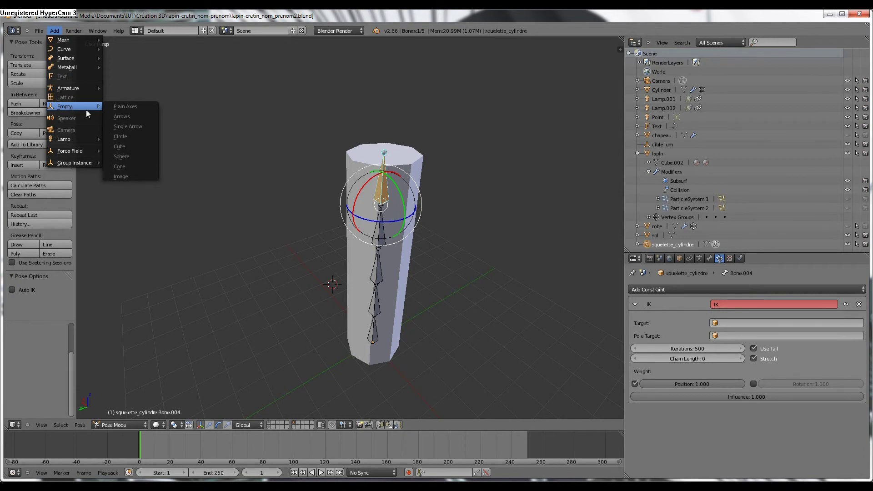
pyautogui.click(122, 426)
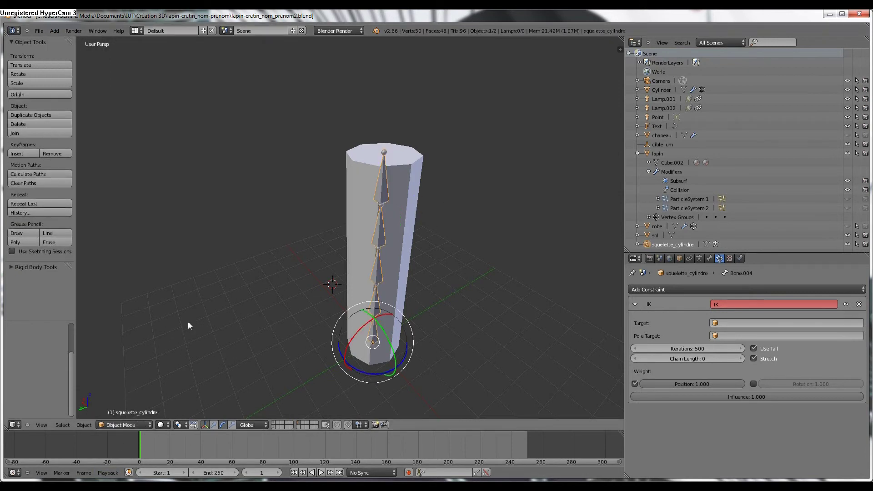
pyautogui.hotkey('shift', 'a')
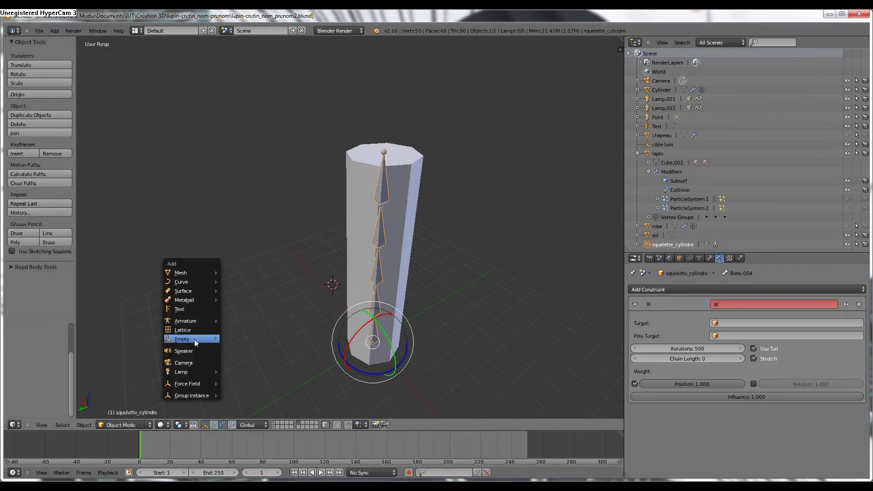
pyautogui.click(250, 339)
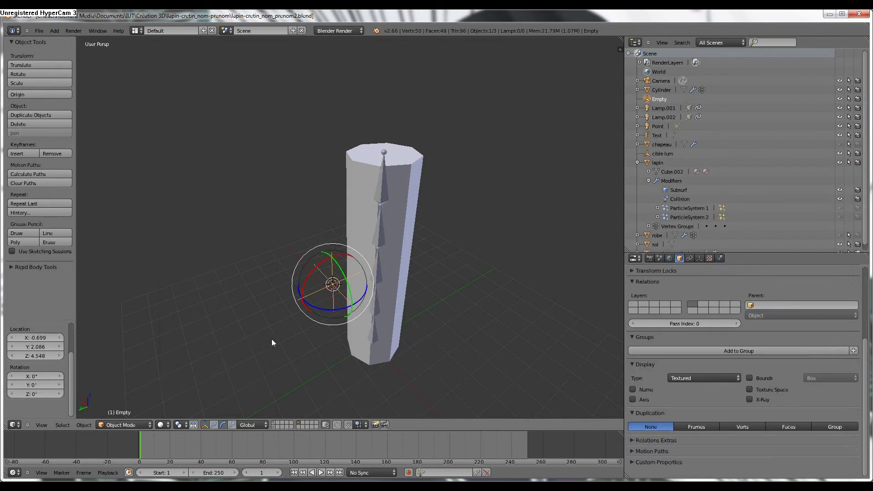
# Reset the Empty to the origin and raise it along Z to 7.641, just above the cylinder top.
pyautogui.hotkey('alt', 'g')
pyautogui.click(217, 424)
pyautogui.press('g')
pyautogui.press('z')
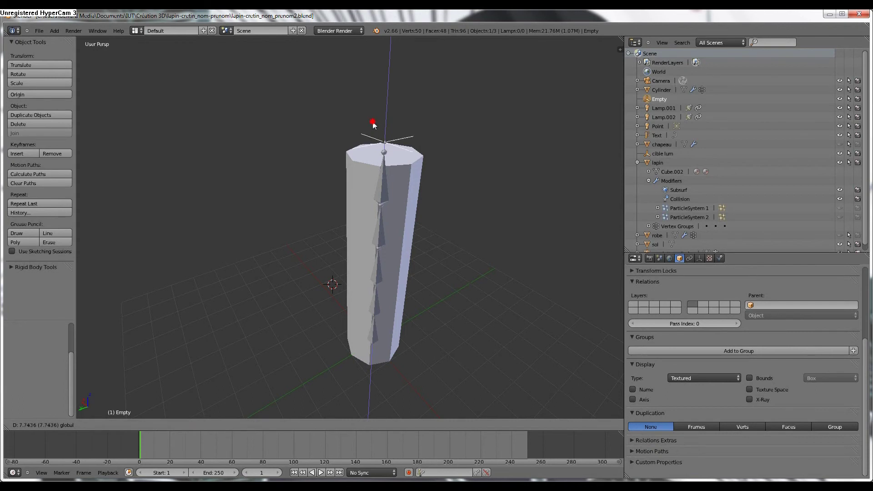
pyautogui.click(374, 130)
pyautogui.moveTo(395, 164); pyautogui.dragTo(456, 199, button='middle')
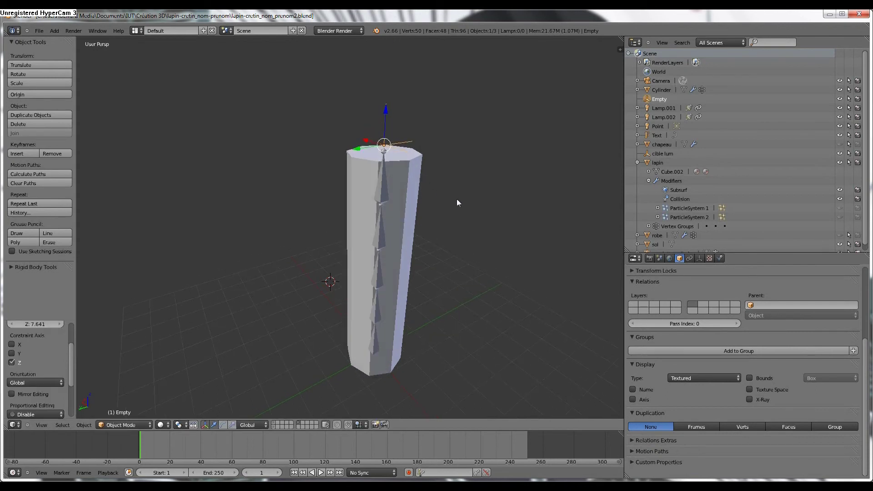
pyautogui.rightClick(385, 180)
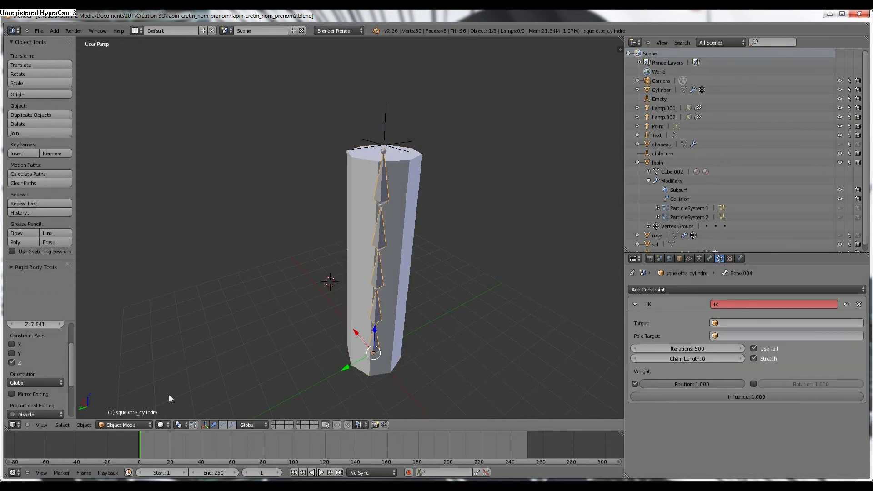
# In Pose Mode, set the Empty as the IK constraint's target.
pyautogui.click(131, 427)
pyautogui.click(136, 400)
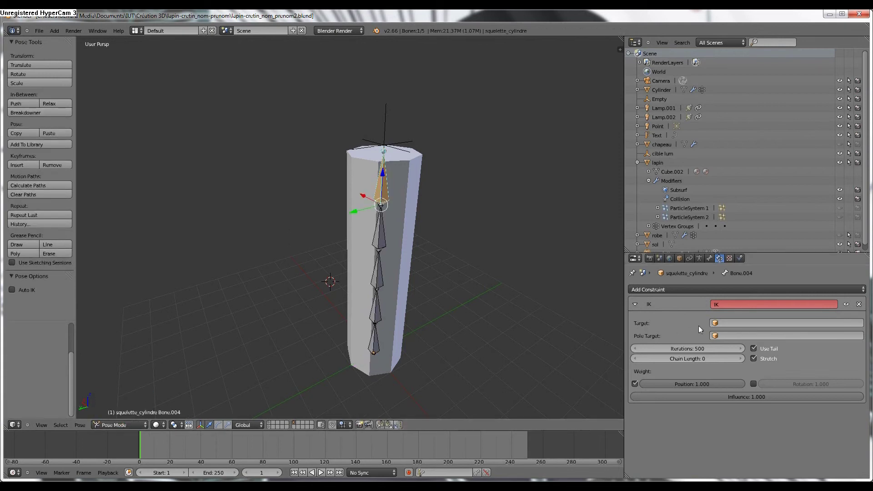
pyautogui.click(723, 324)
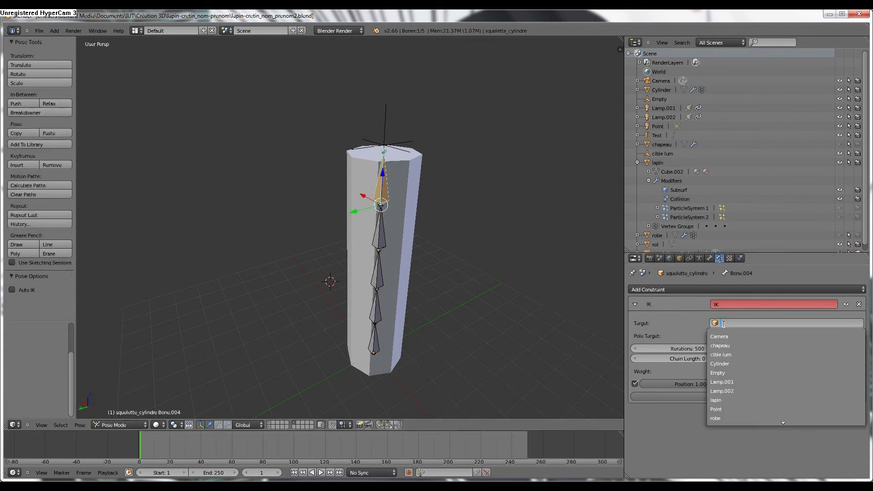
pyautogui.click(731, 372)
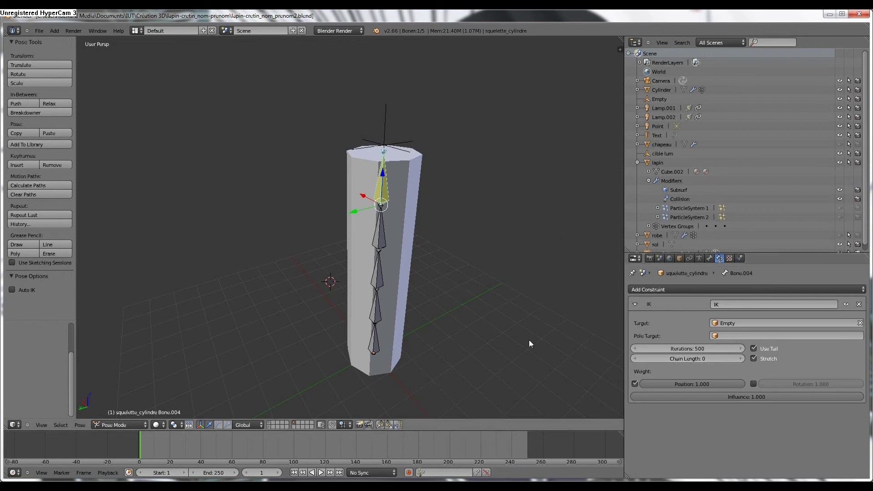
# Set the IK chain length to 5, checking the bone chain in wireframe.
pyautogui.click(741, 359)
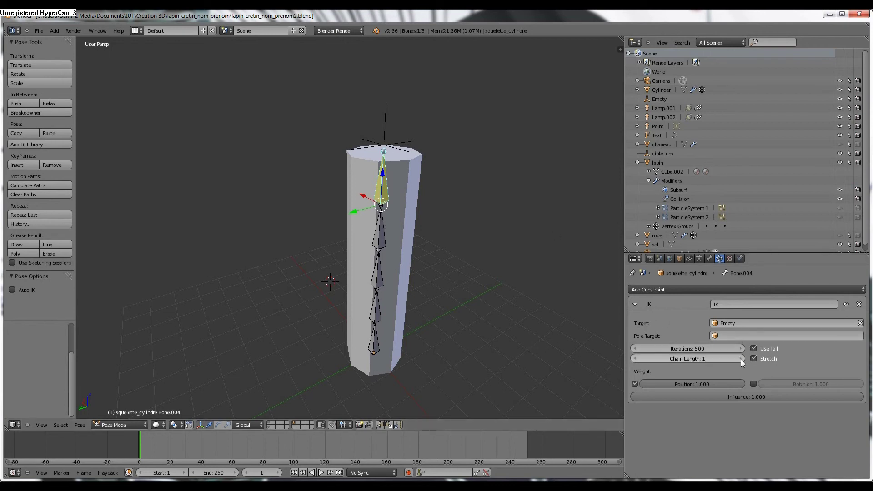
pyautogui.click(741, 359)
pyautogui.click(741, 359)
pyautogui.press('z')
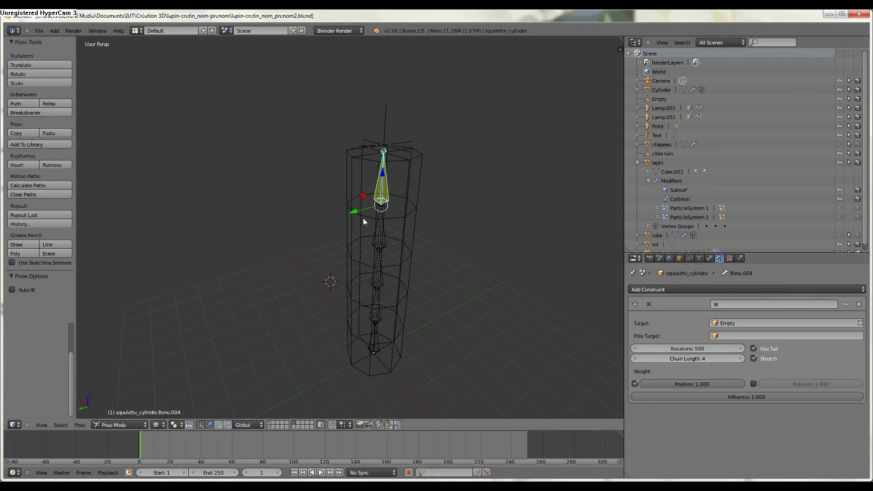
pyautogui.moveTo(416, 221); pyautogui.dragTo(414, 191, button='middle')
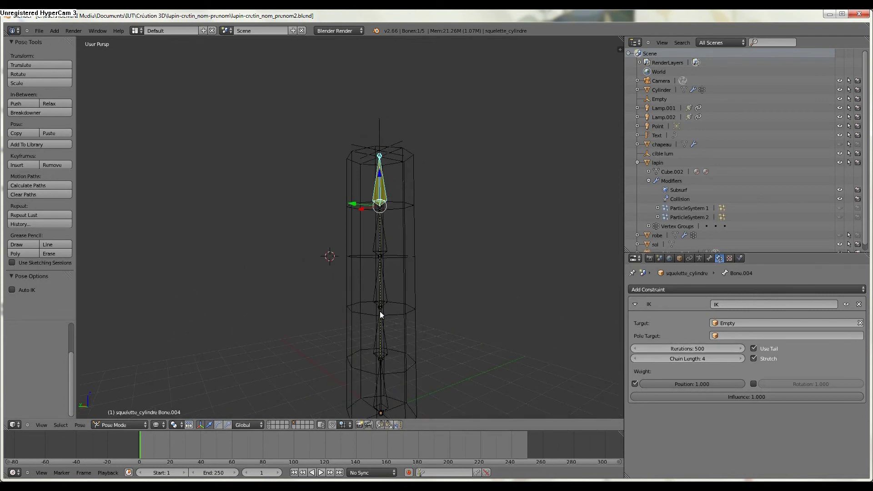
pyautogui.moveTo(383, 309)
pyautogui.mouseDown(button='middle')
pyautogui.moveTo(381, 296)
pyautogui.moveTo(383, 312)
pyautogui.mouseUp(button='middle')
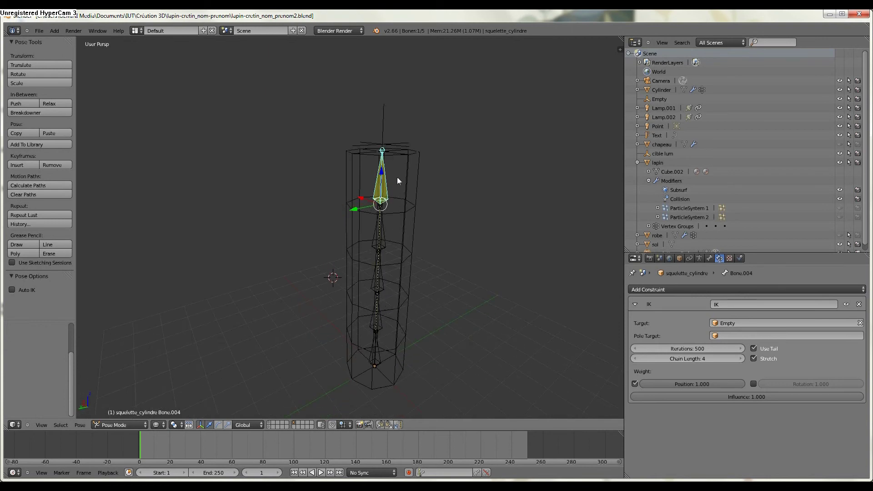
pyautogui.click(634, 359)
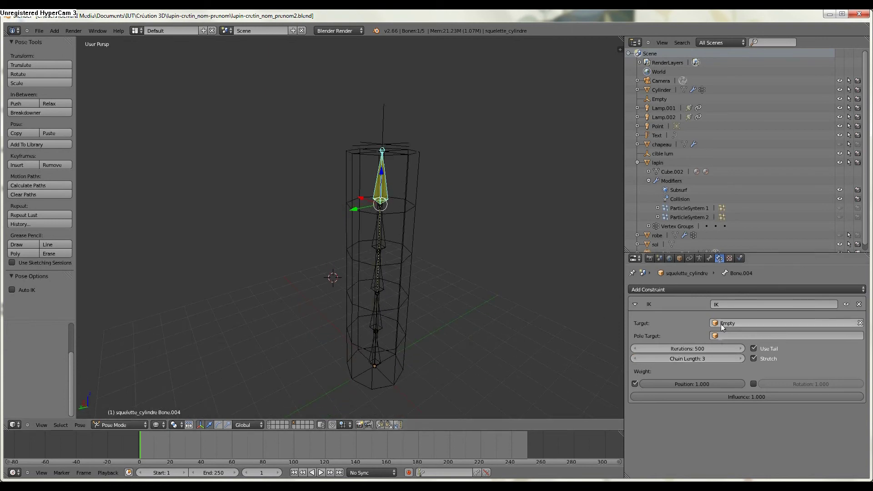
pyautogui.click(742, 358)
pyautogui.click(741, 359)
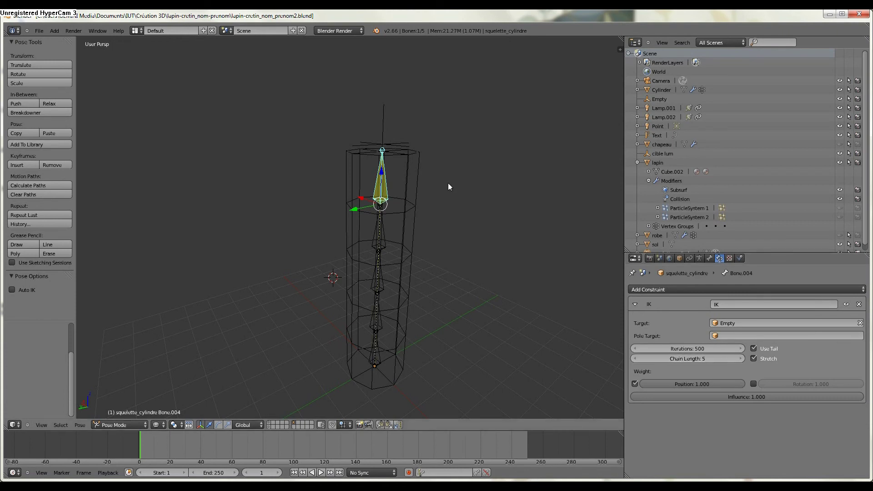
# Move the Empty sideways so the cylinder bends in an arc toward it.
pyautogui.press('z')
pyautogui.rightClick(392, 145)
pyautogui.moveTo(392, 145)
pyautogui.mouseDown(button='middle')
pyautogui.moveTo(460, 236)
pyautogui.moveTo(471, 221)
pyautogui.mouseUp(button='middle')
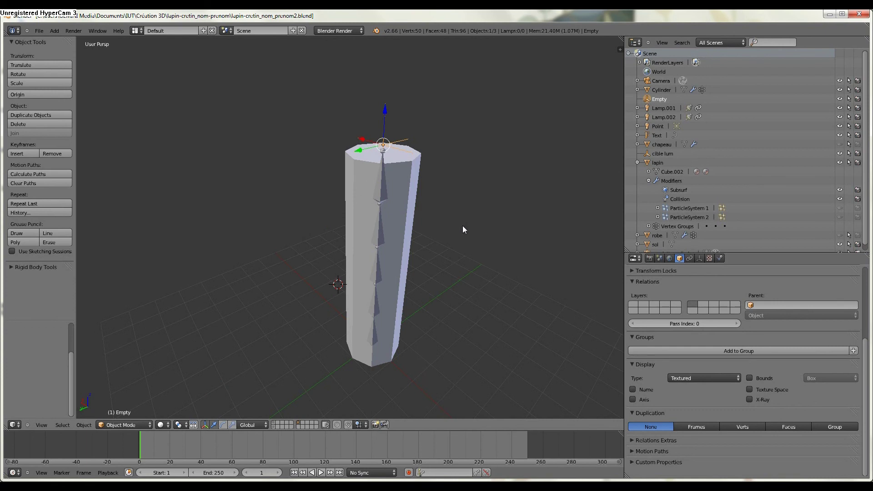
pyautogui.press('g')
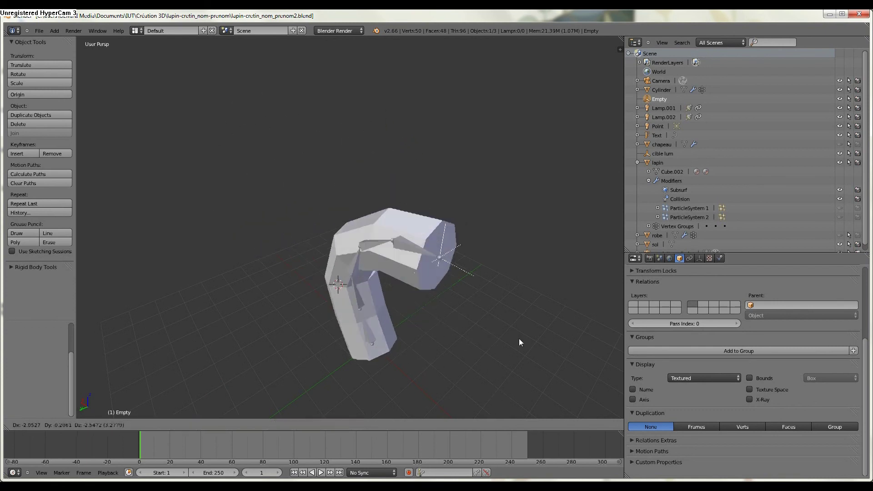
pyautogui.click(522, 359)
pyautogui.moveTo(522, 363); pyautogui.dragTo(549, 264, button='middle')
pyautogui.press('g')
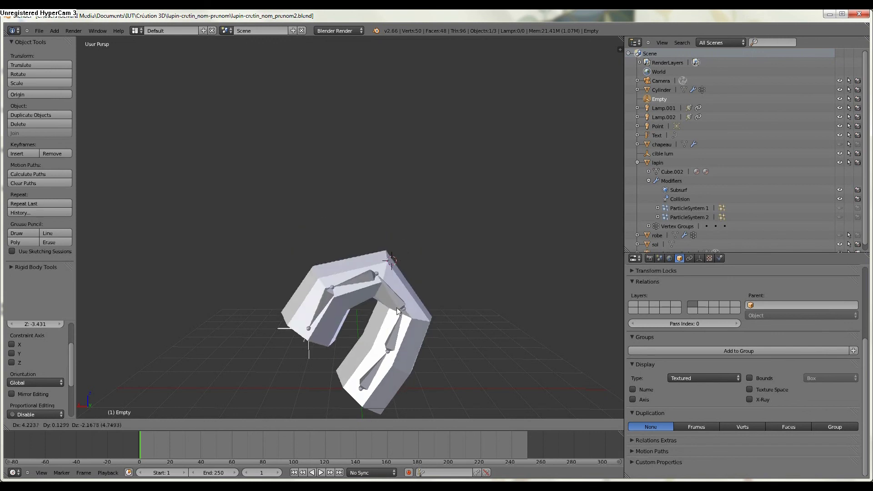
pyautogui.rightClick(401, 293)
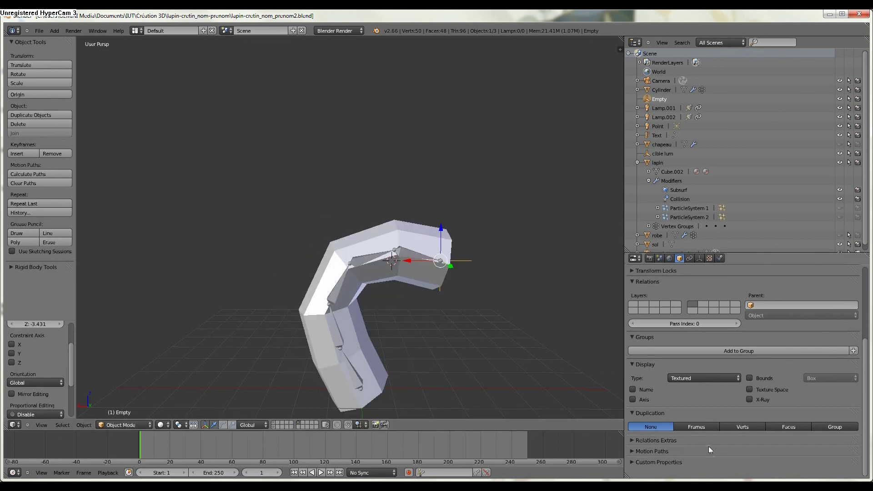